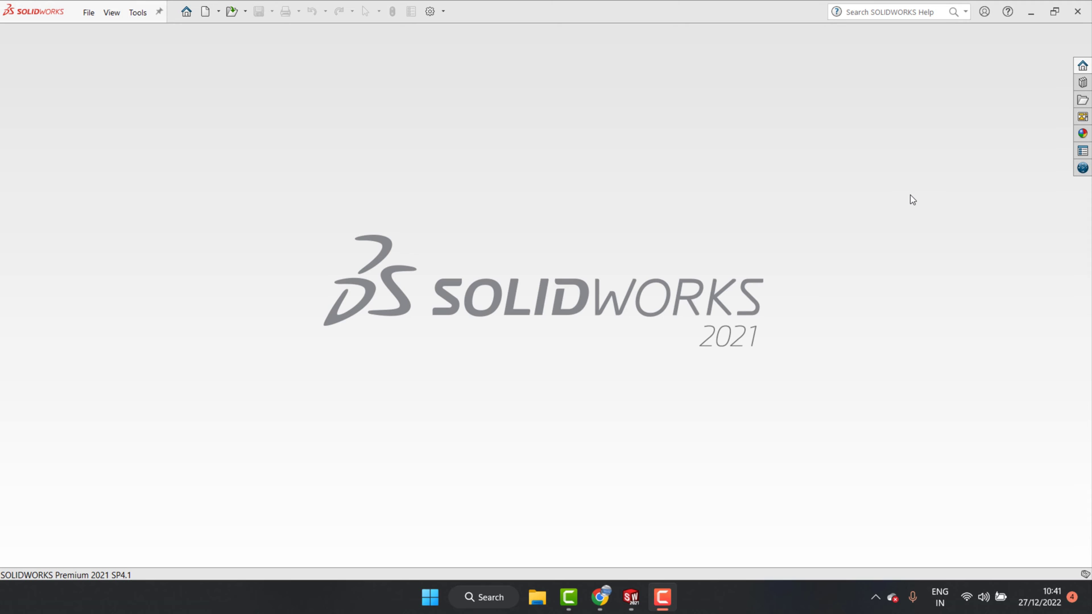
# Start a new part and view the Front Plane face-on
pyautogui.click(186, 12)
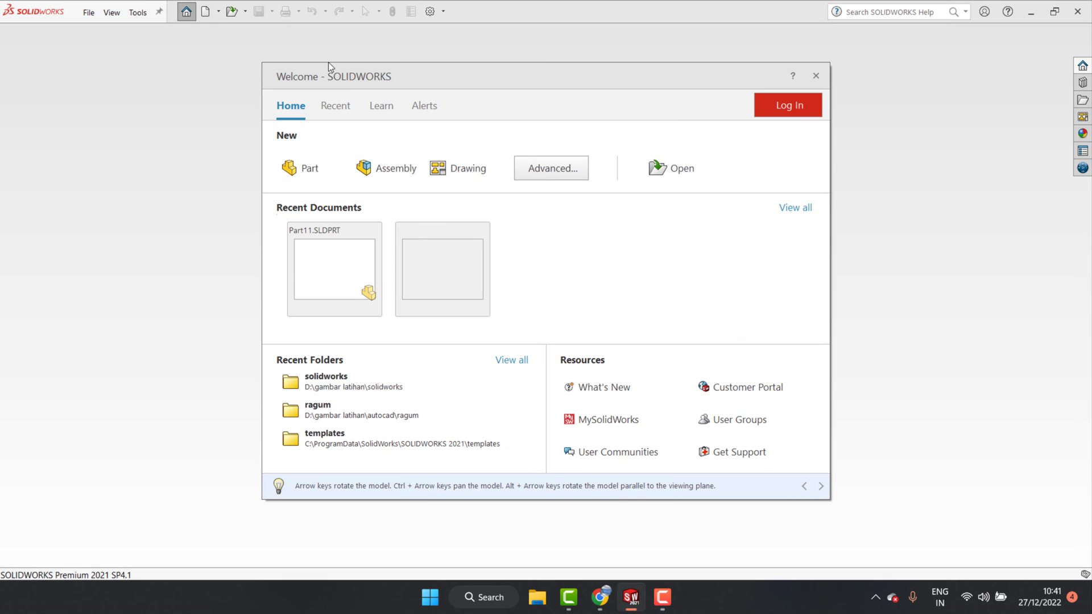
pyautogui.click(328, 175)
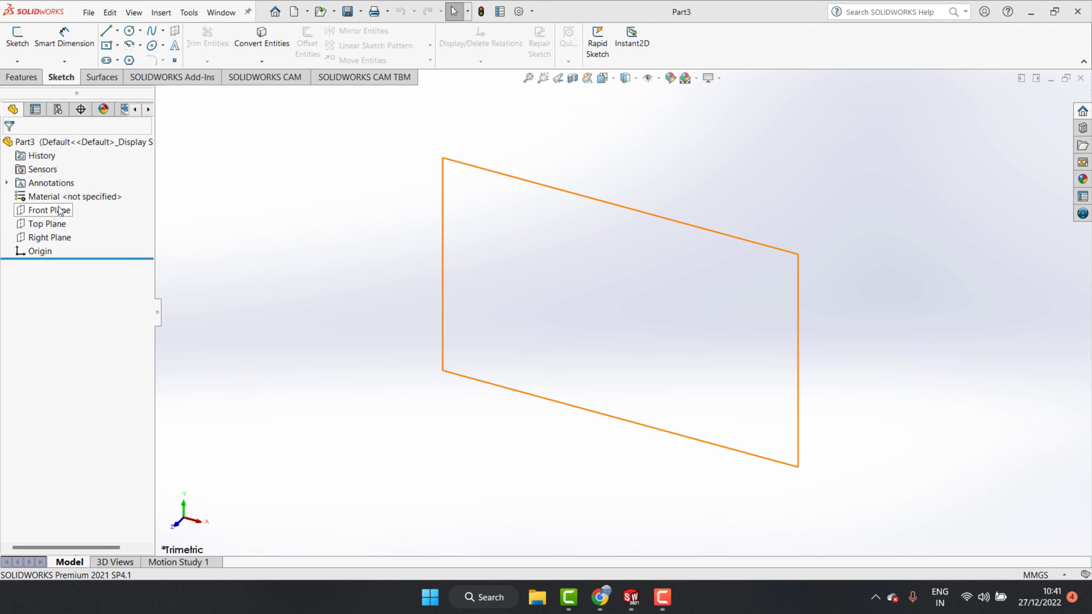
pyautogui.click(49, 210)
pyautogui.click(121, 188)
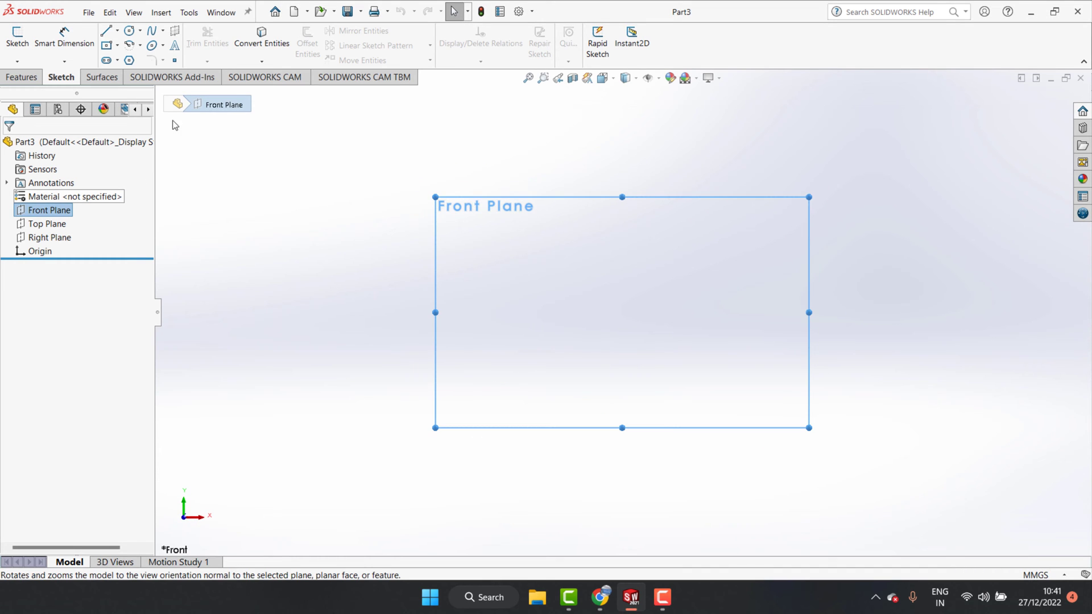
# Draw a circle centred on the origin and dimension its diameter to 25 mm
pyautogui.click(130, 31)
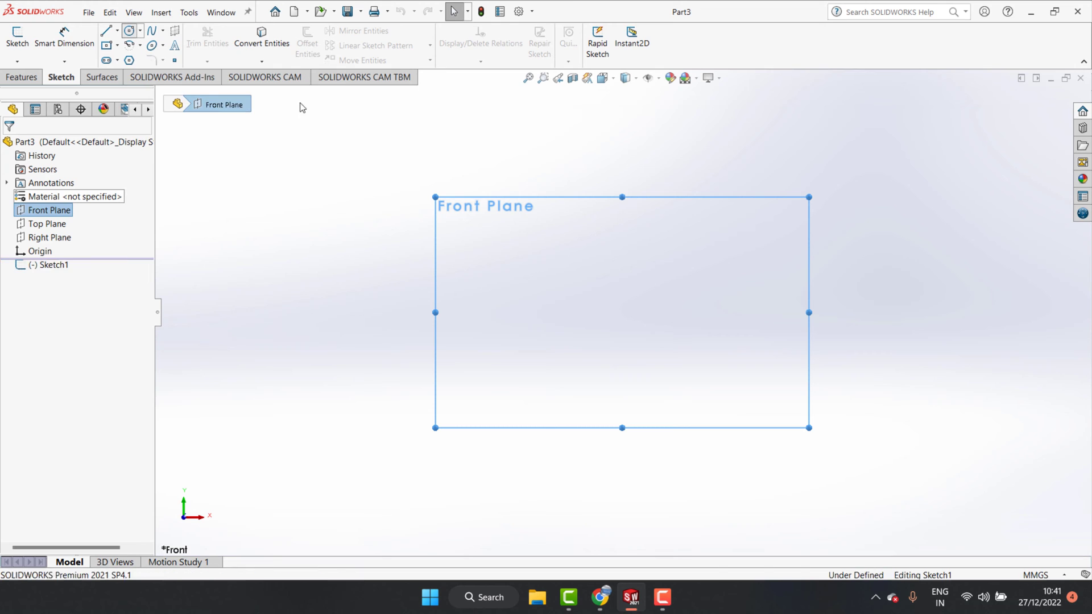
pyautogui.click(622, 312)
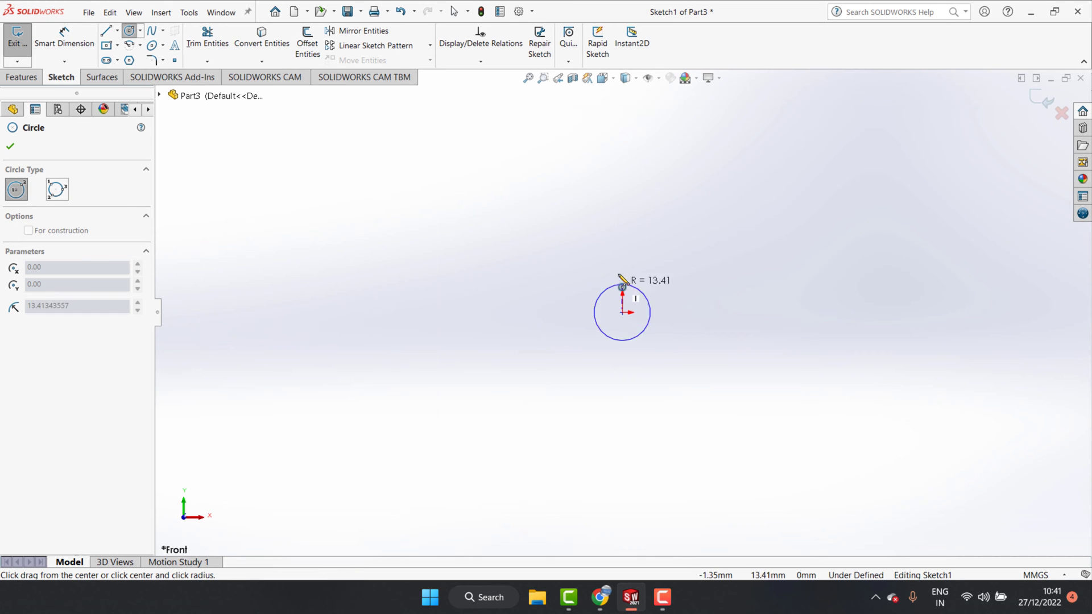
pyautogui.click(622, 251)
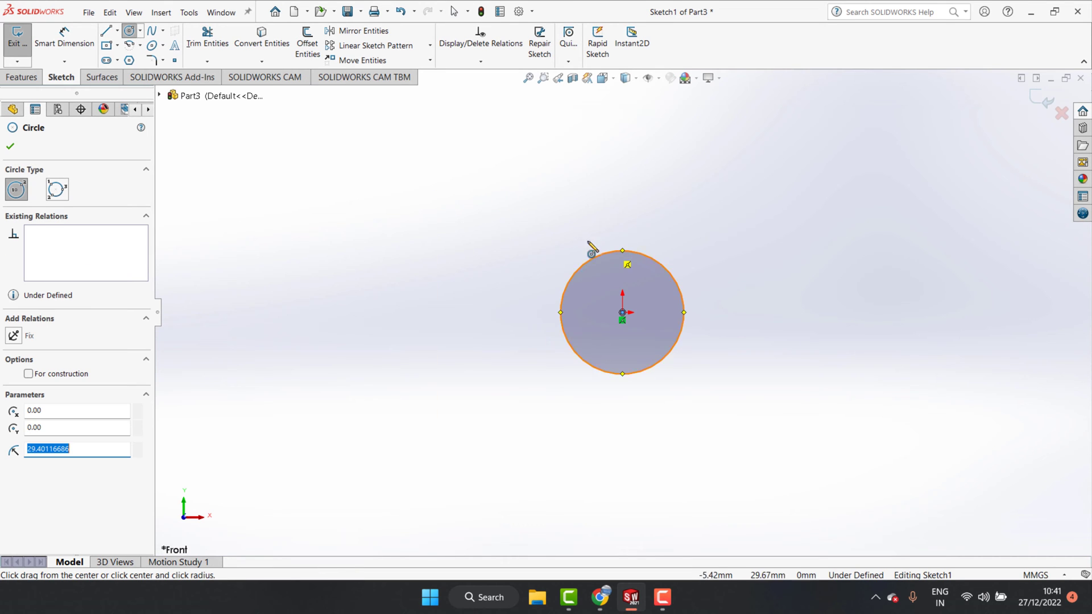
pyautogui.click(64, 38)
pyautogui.click(666, 268)
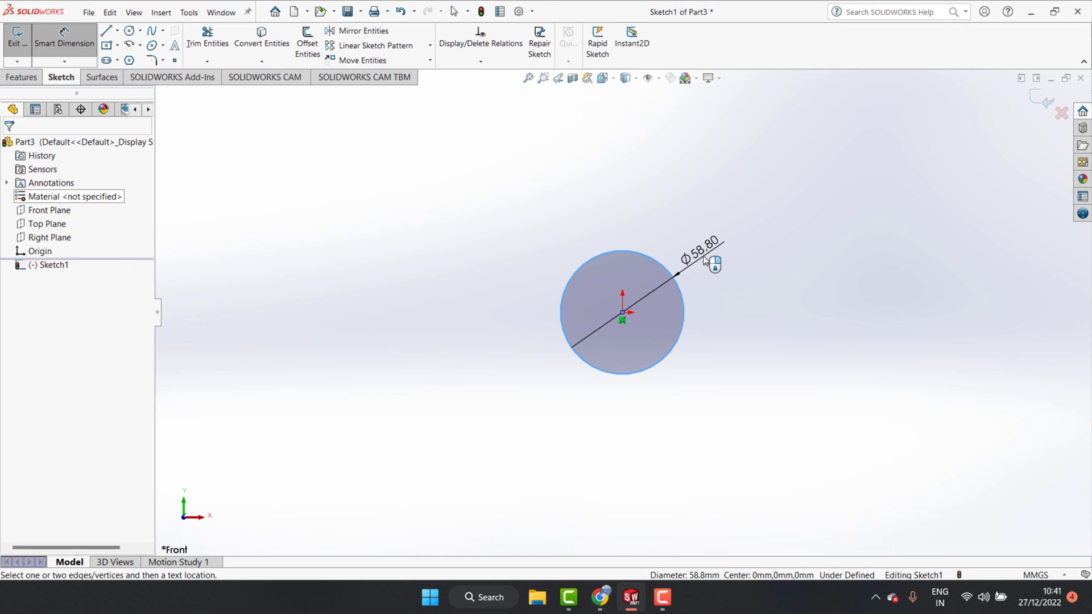
pyautogui.click(703, 256)
pyautogui.write('25')
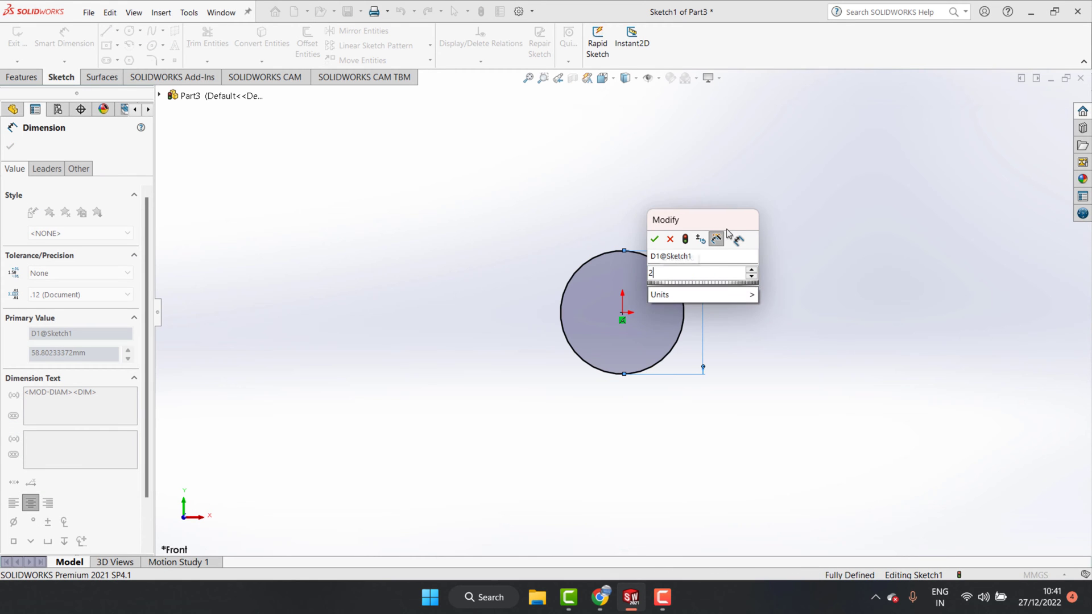
pyautogui.press('Return')
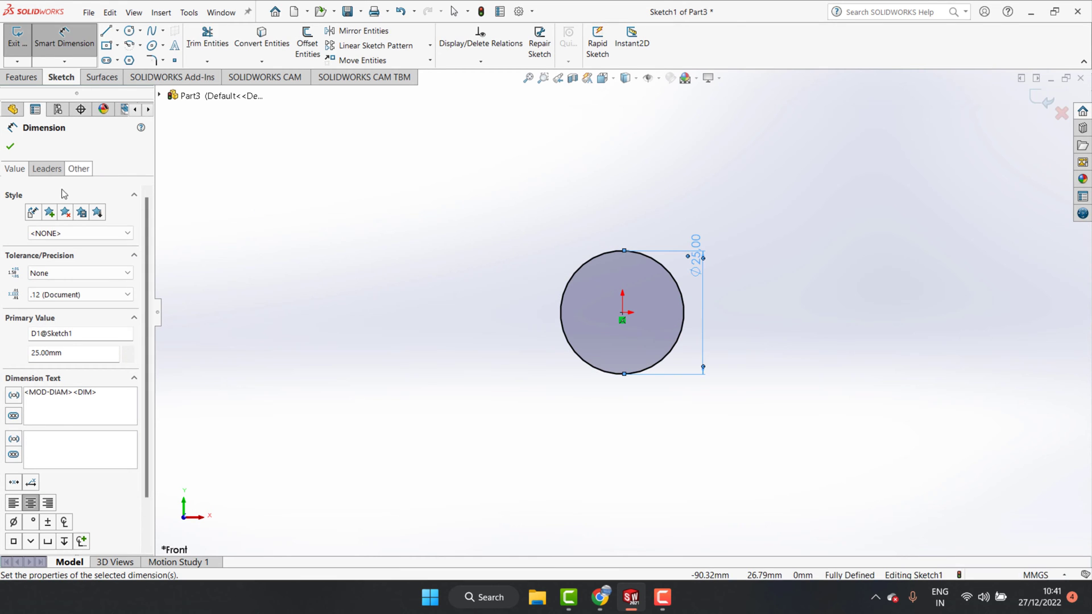
pyautogui.click(11, 146)
# Set up a two-direction Boss-Extrude, first entering 35 mm depths each way
pyautogui.click(23, 77)
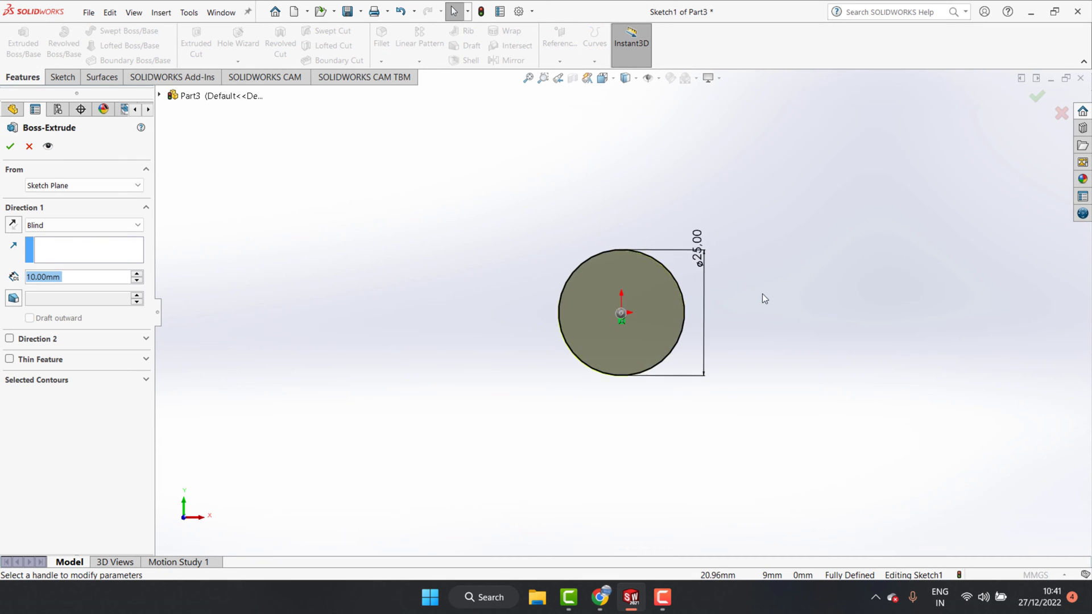
pyautogui.click(9, 339)
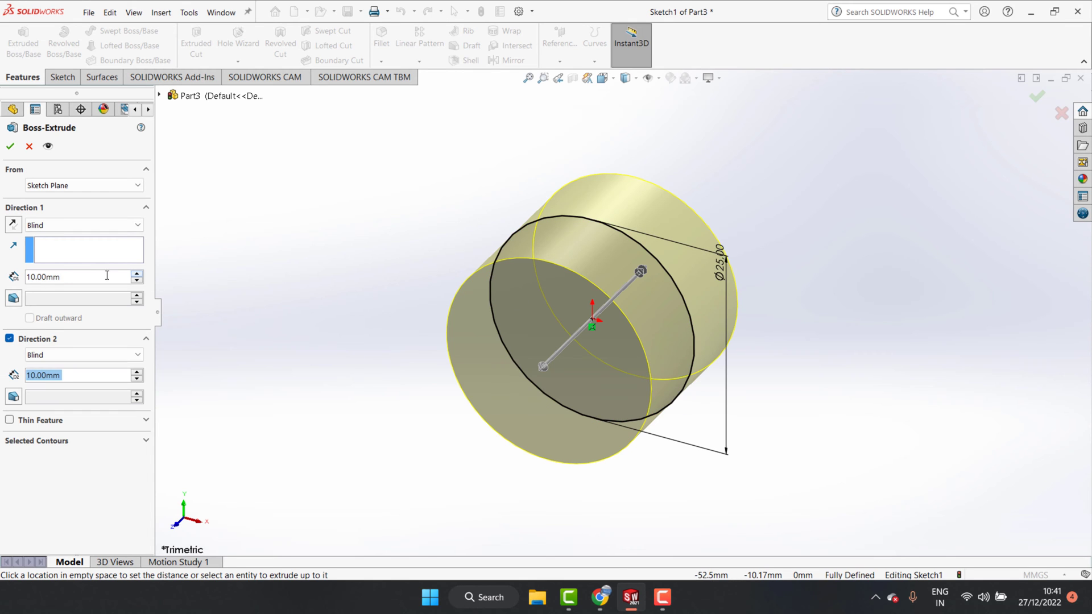
pyautogui.click(74, 277)
pyautogui.moveTo(69, 278); pyautogui.dragTo(22, 283)
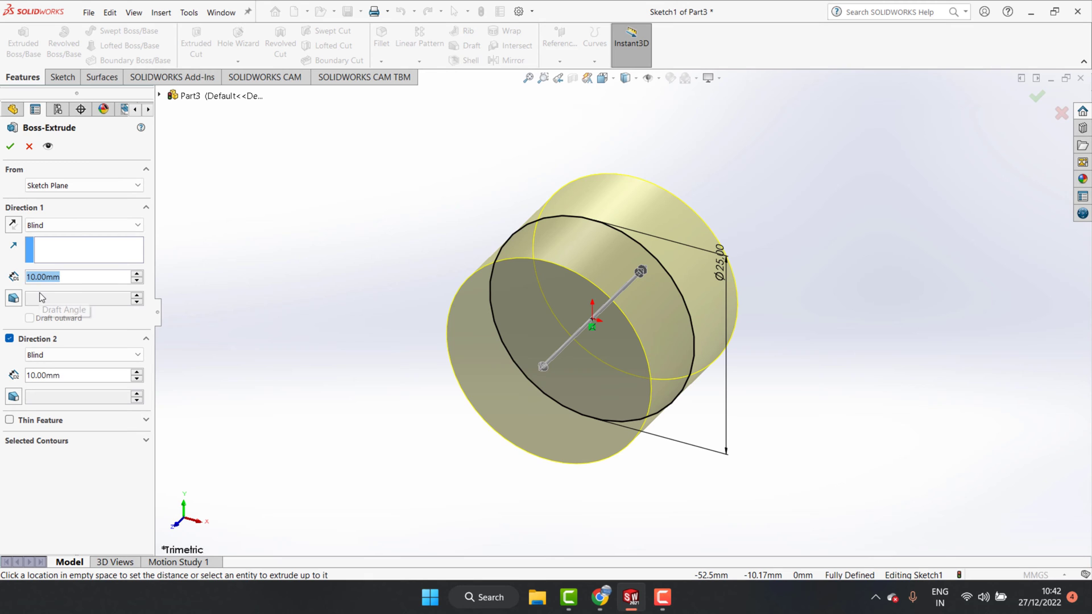
pyautogui.write('35')
pyautogui.click(84, 370)
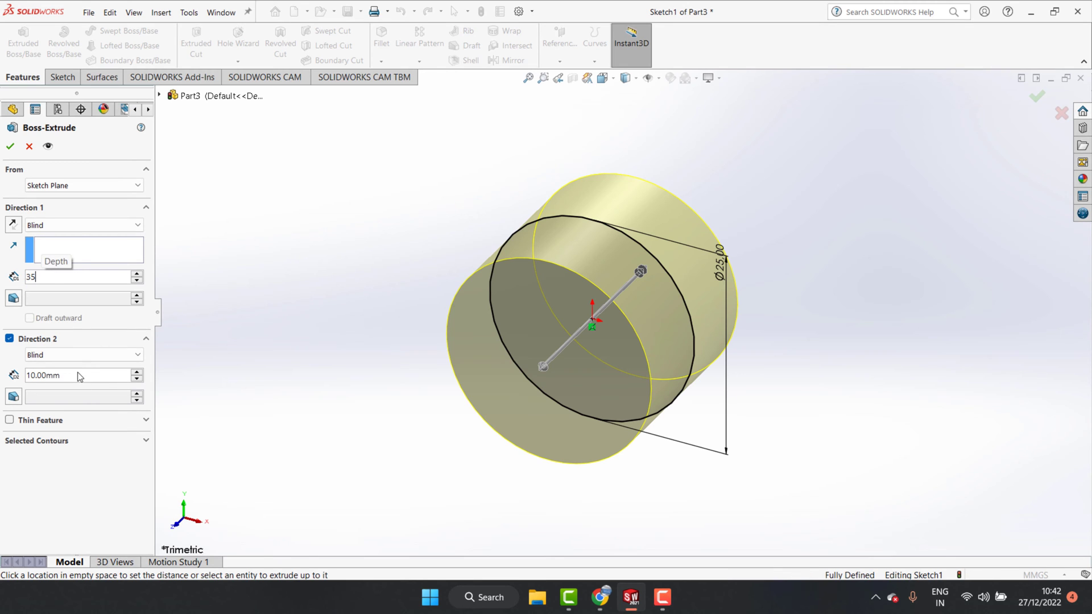
pyautogui.moveTo(78, 372); pyautogui.dragTo(10, 377)
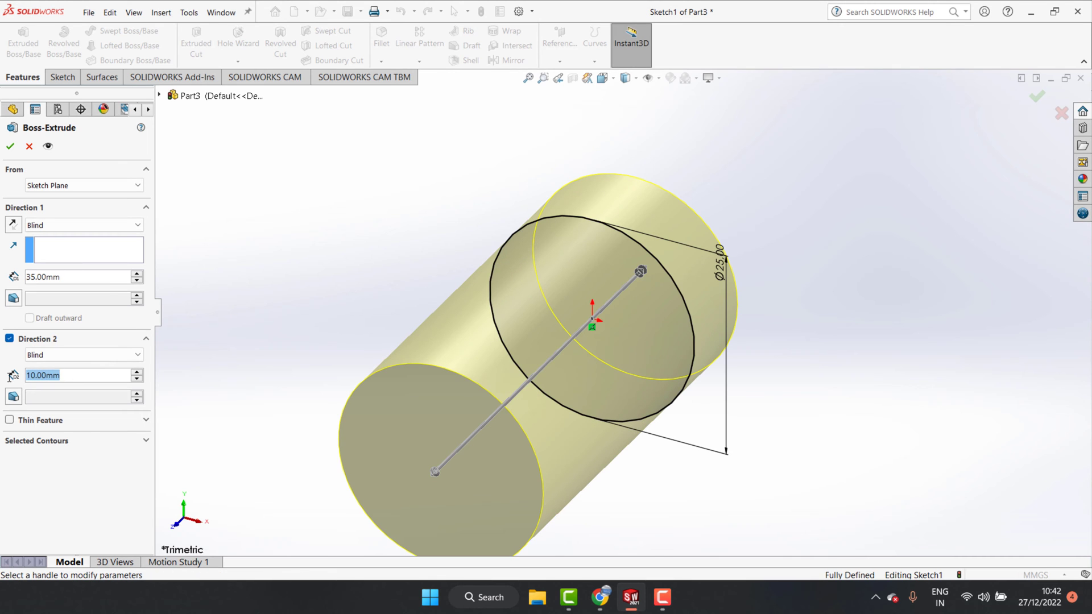
pyautogui.write('35')
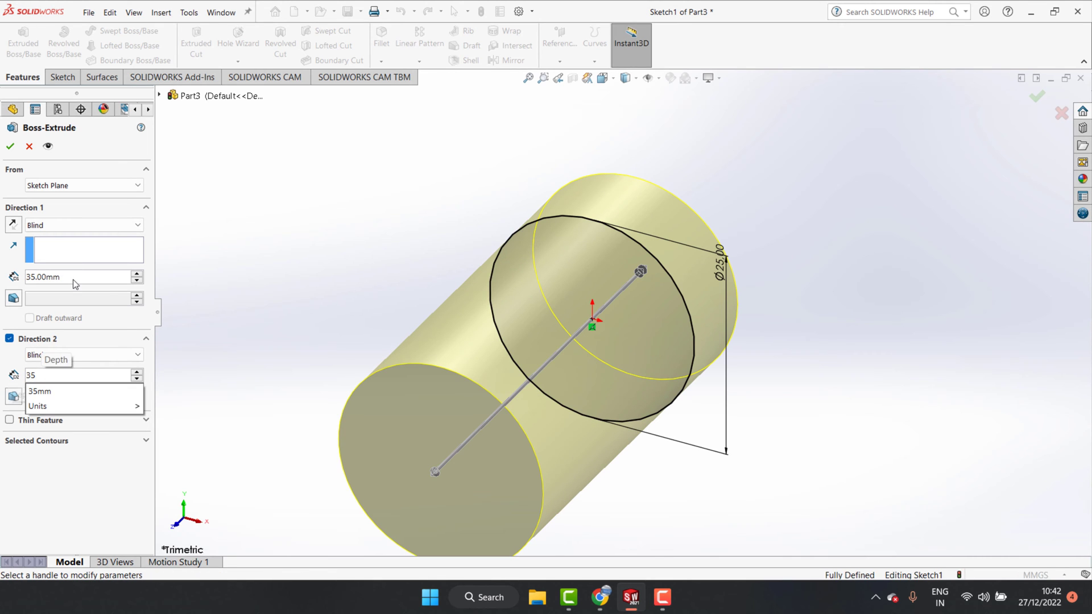
pyautogui.press('Return')
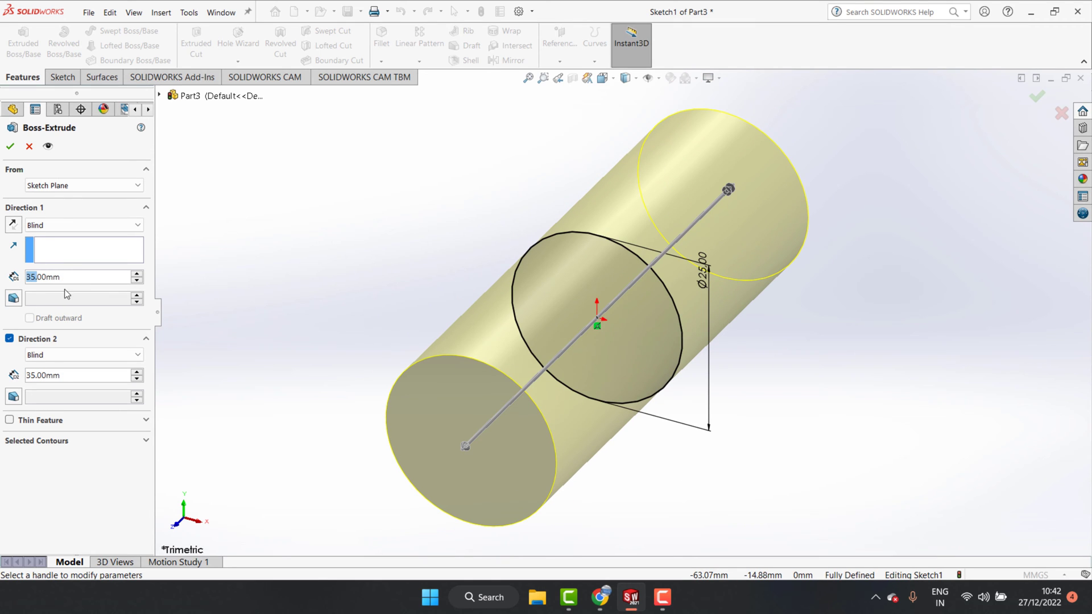
# Change both extrusion depths to 50 mm and finish the cylinder
pyautogui.write('5')
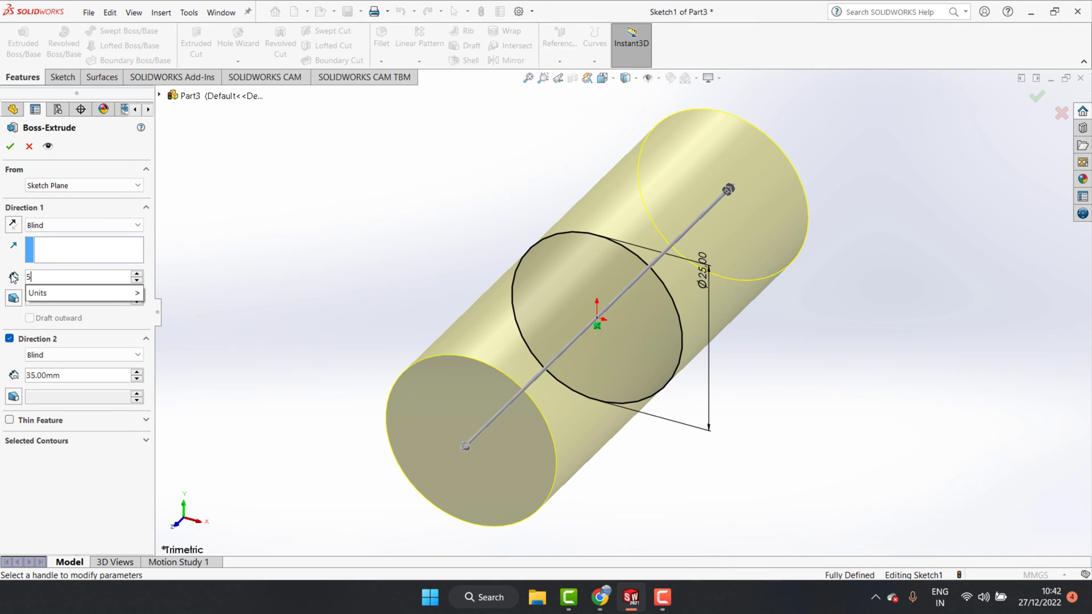
pyautogui.write('0')
pyautogui.click(73, 374)
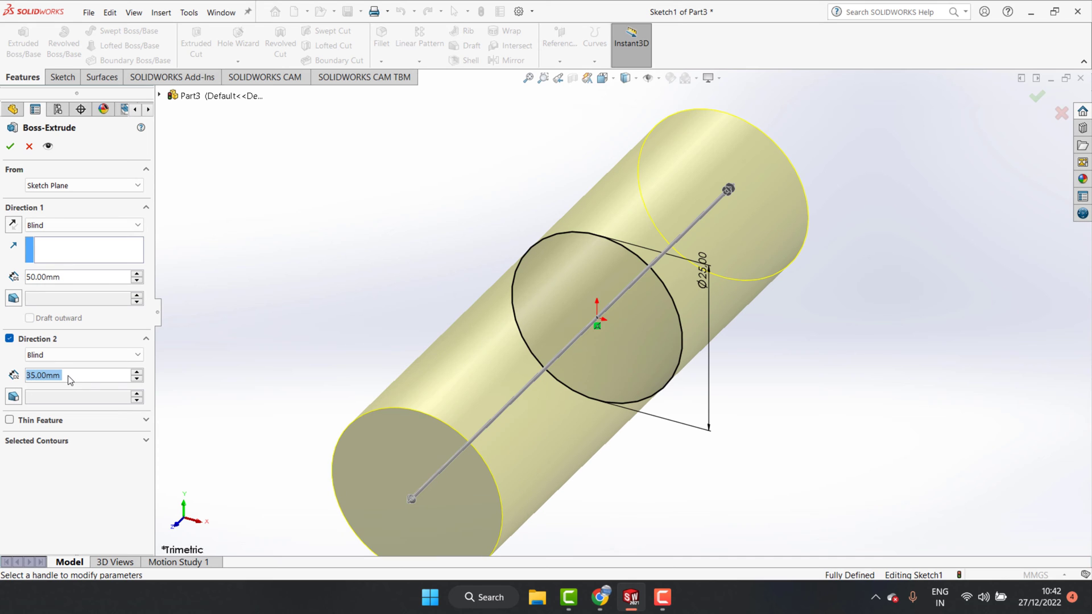
pyautogui.write('50')
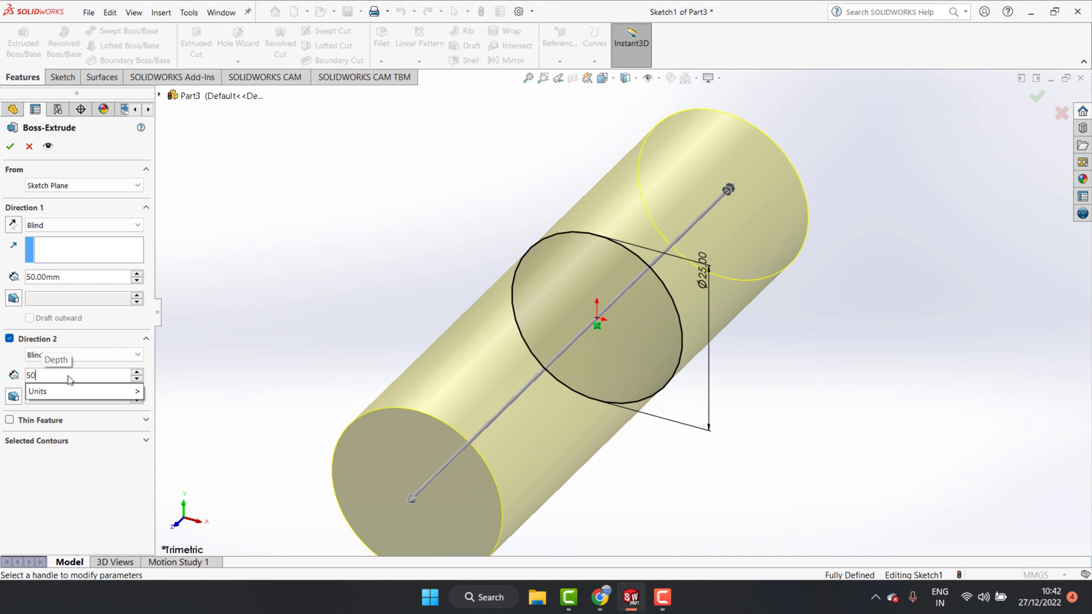
pyautogui.press('Return')
pyautogui.click(10, 146)
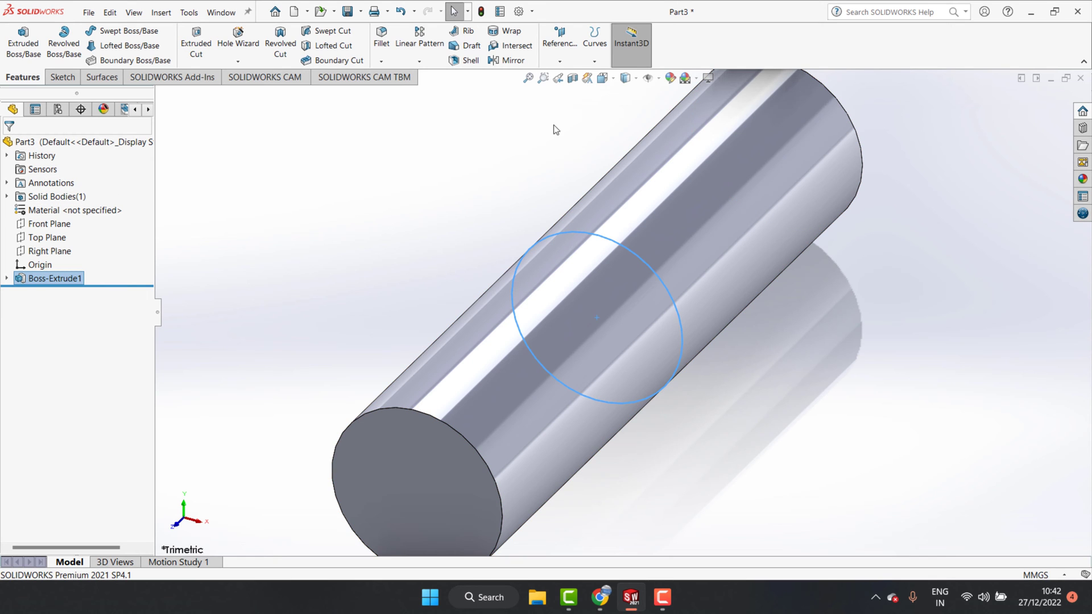
# Sketch a Ø25 mm circle centred on the origin of the Top Plane
pyautogui.click(51, 241)
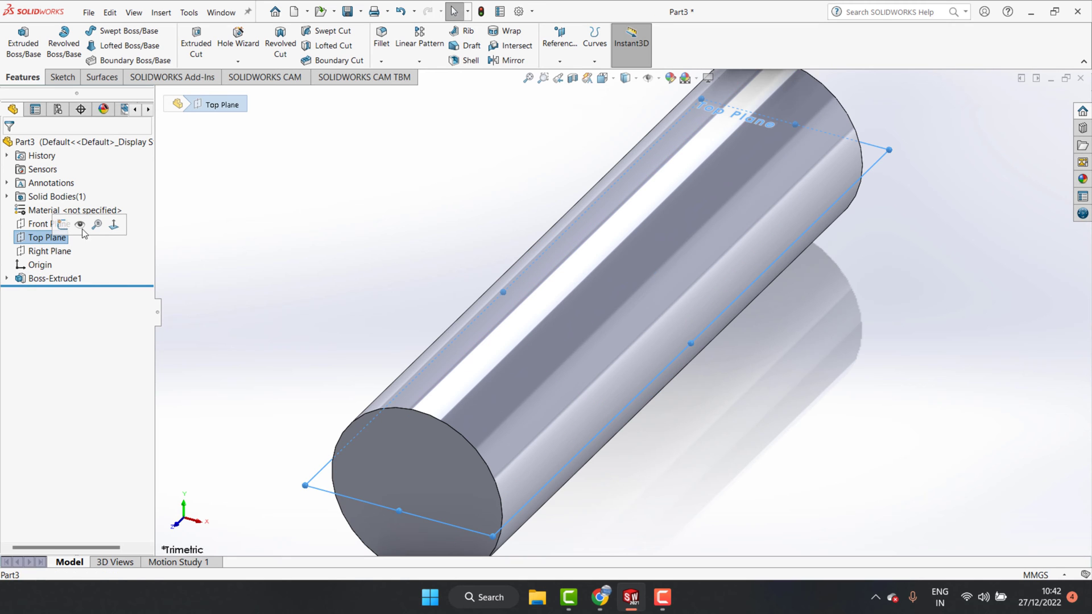
pyautogui.click(113, 225)
pyautogui.click(63, 77)
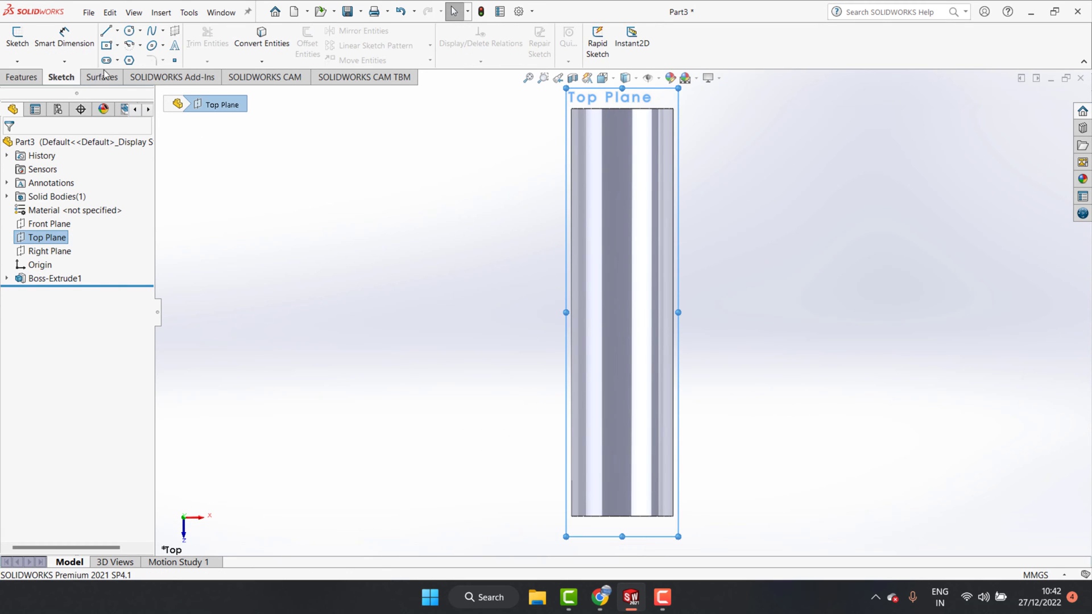
pyautogui.click(130, 31)
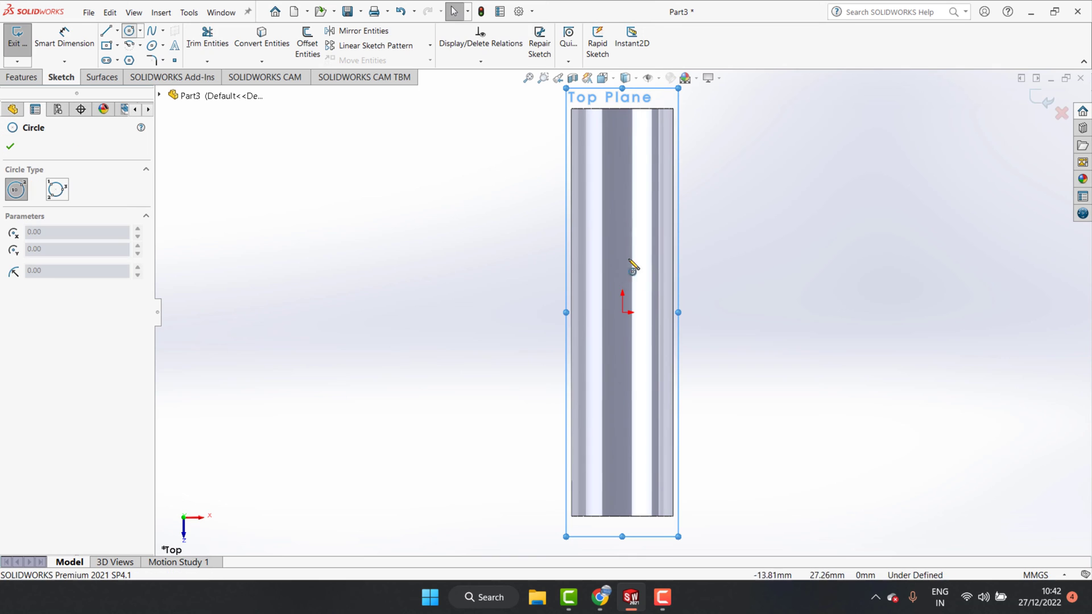
pyautogui.click(622, 312)
pyautogui.click(666, 312)
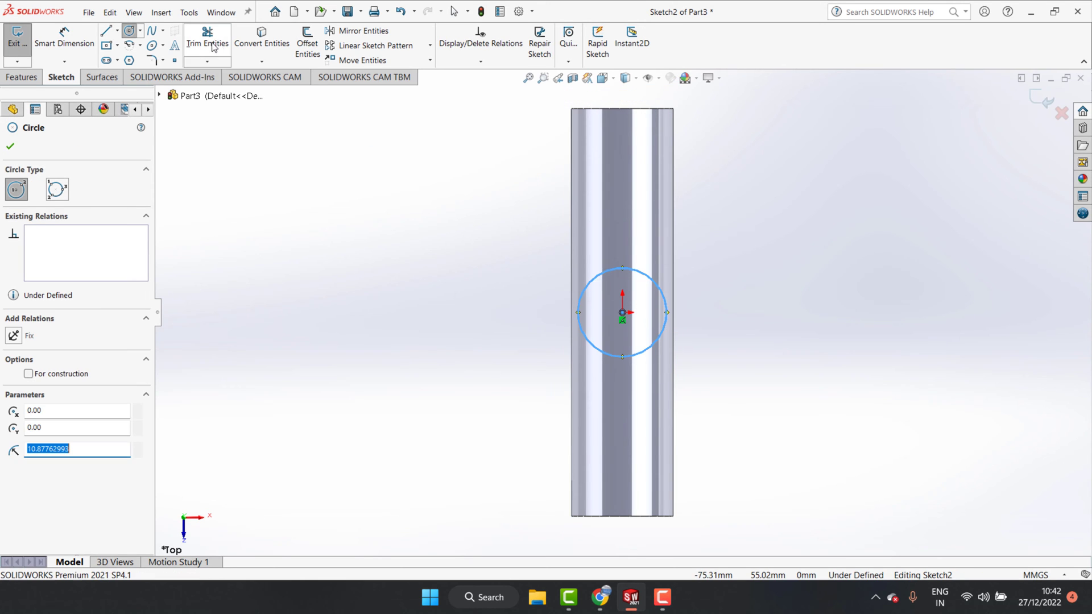
pyautogui.click(73, 47)
pyautogui.click(666, 311)
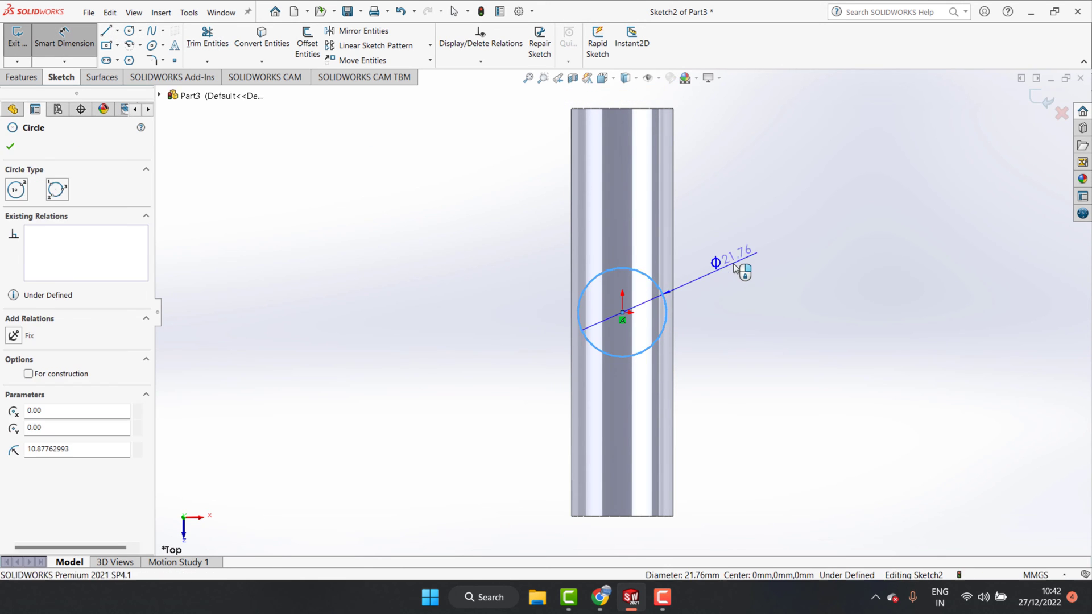
pyautogui.click(750, 253)
pyautogui.write('25')
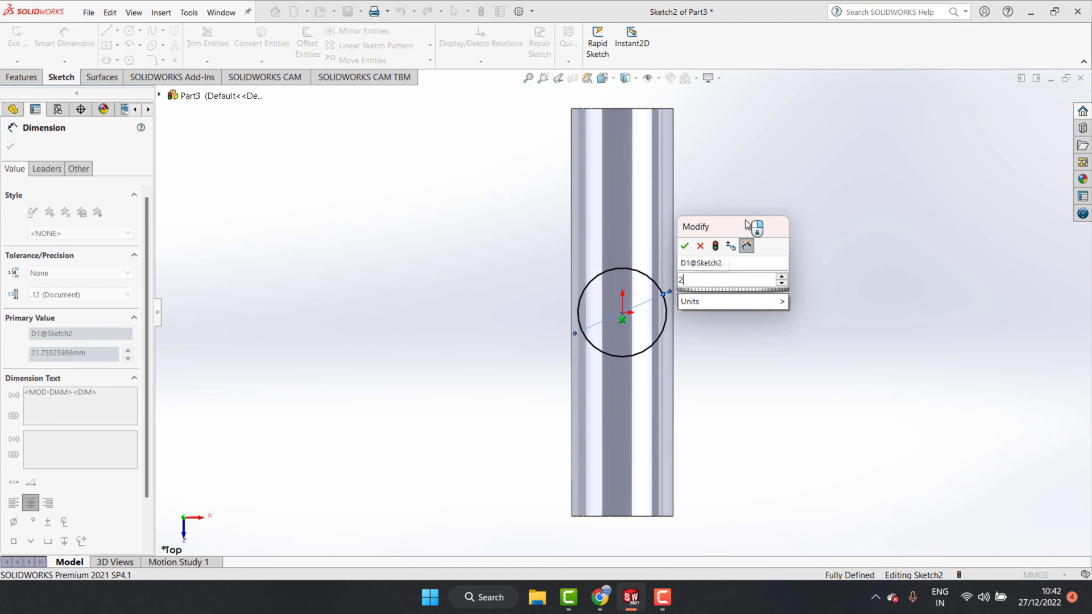
pyautogui.press('Return')
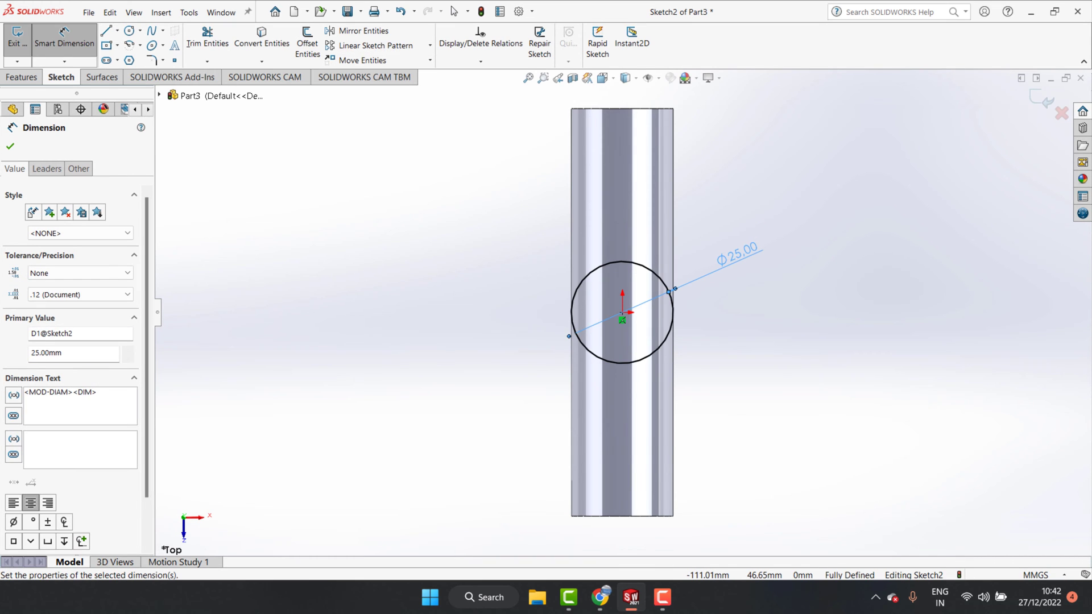
pyautogui.click(10, 147)
# Extrude the Top Plane circle 50 mm as a merged boss
pyautogui.click(22, 76)
pyautogui.click(23, 40)
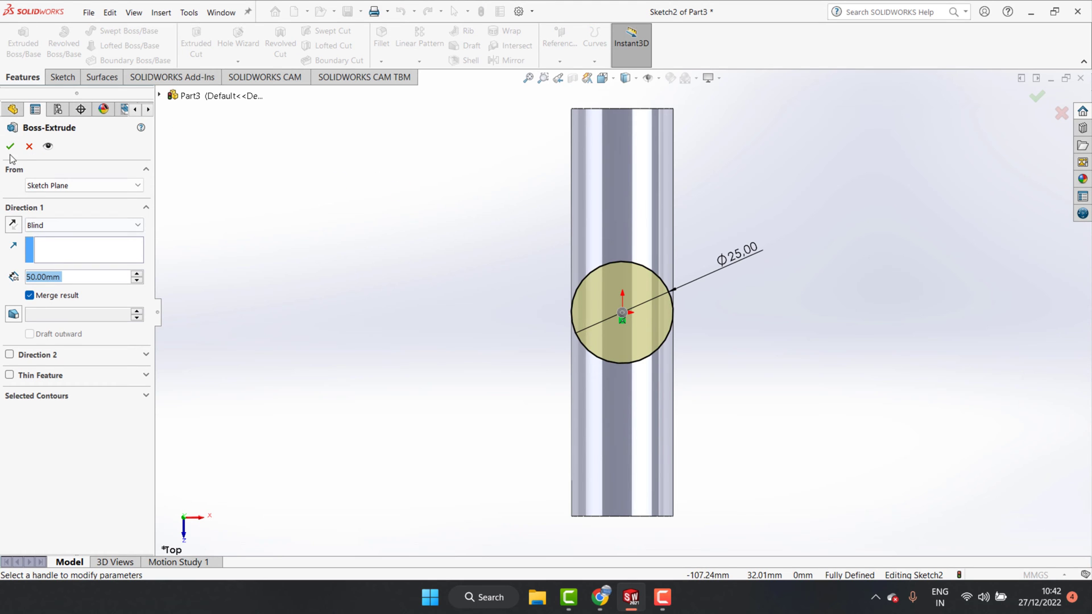
pyautogui.click(10, 147)
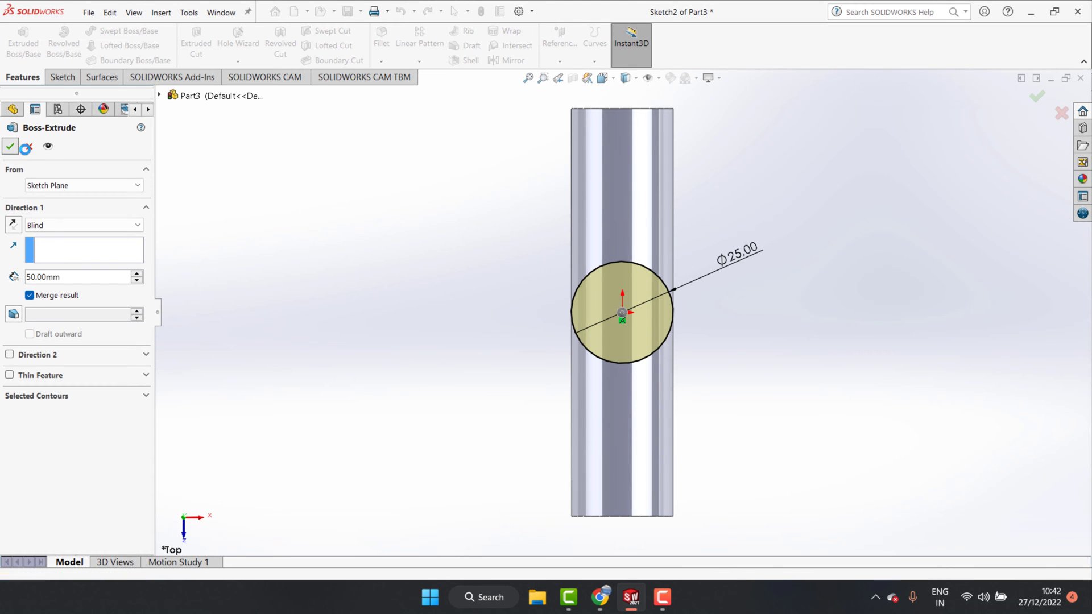
# Orbit to the pipe's flat end face and view it face-on
pyautogui.click(799, 268)
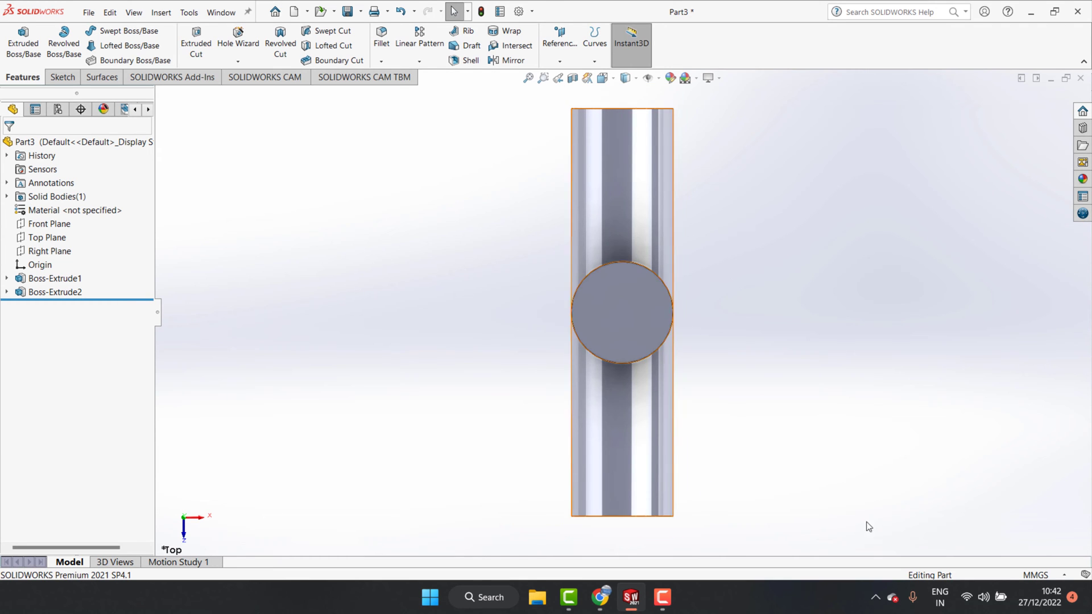
pyautogui.moveTo(589, 433); pyautogui.dragTo(610, 284, button='middle')
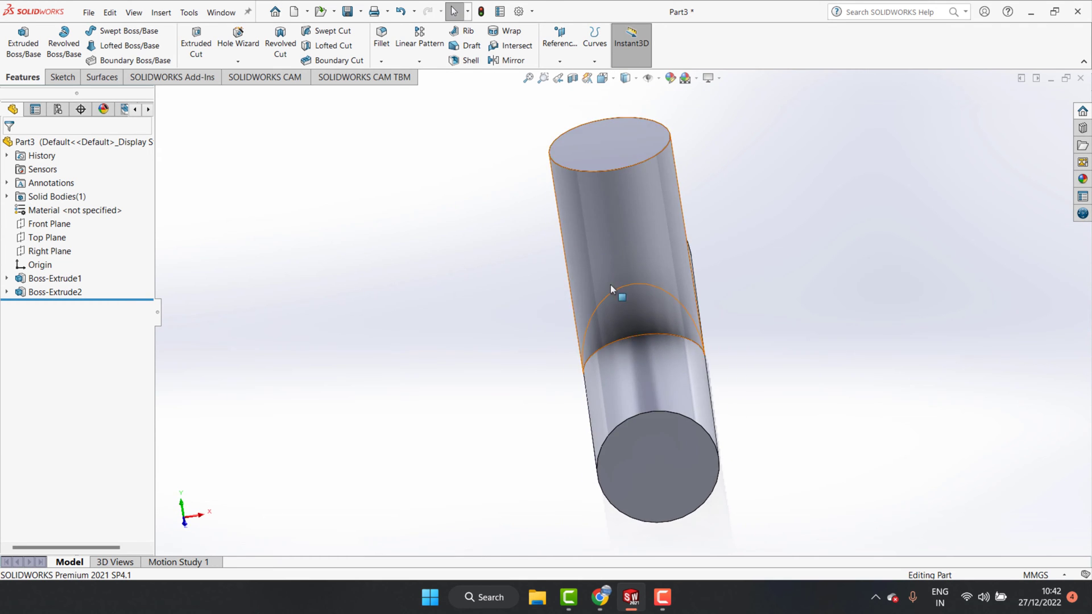
pyautogui.click(643, 452)
pyautogui.click(745, 417)
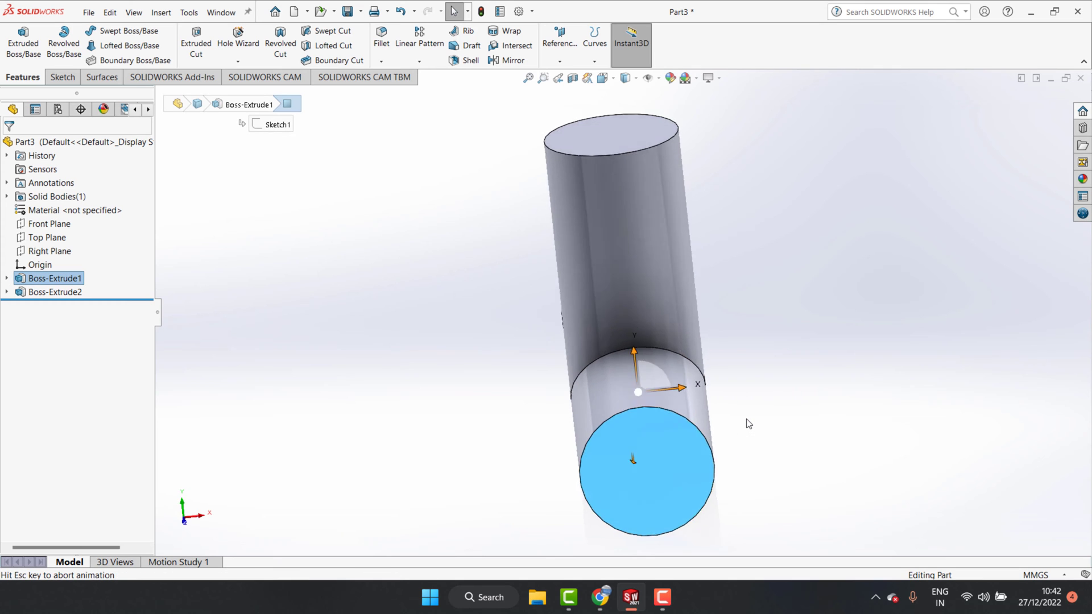
# Sketch a Ø20 mm circle centred on the origin of the end face
pyautogui.click(62, 76)
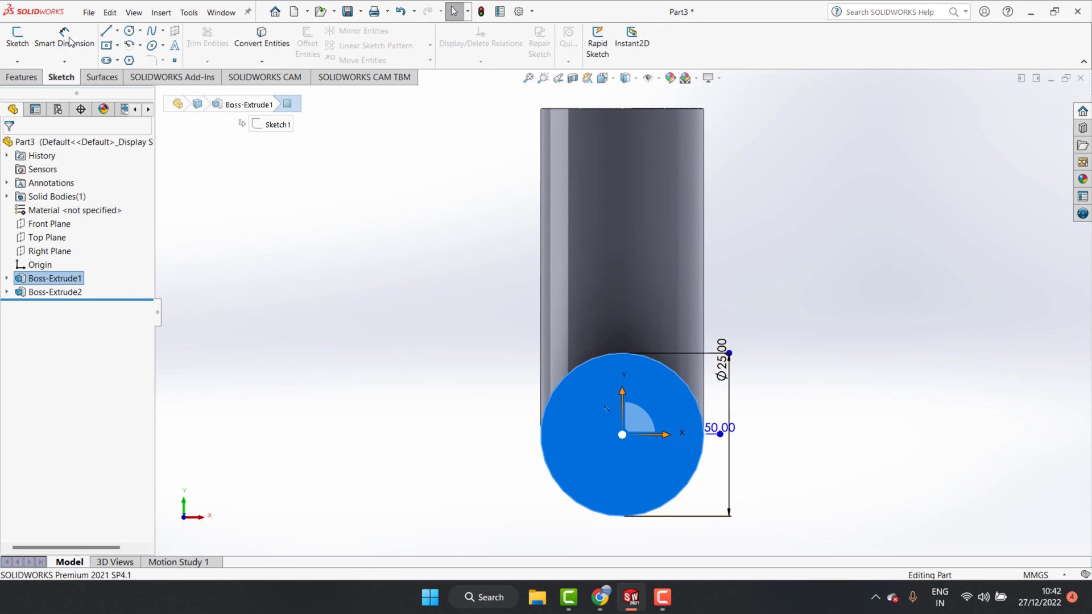
pyautogui.click(129, 30)
pyautogui.click(622, 434)
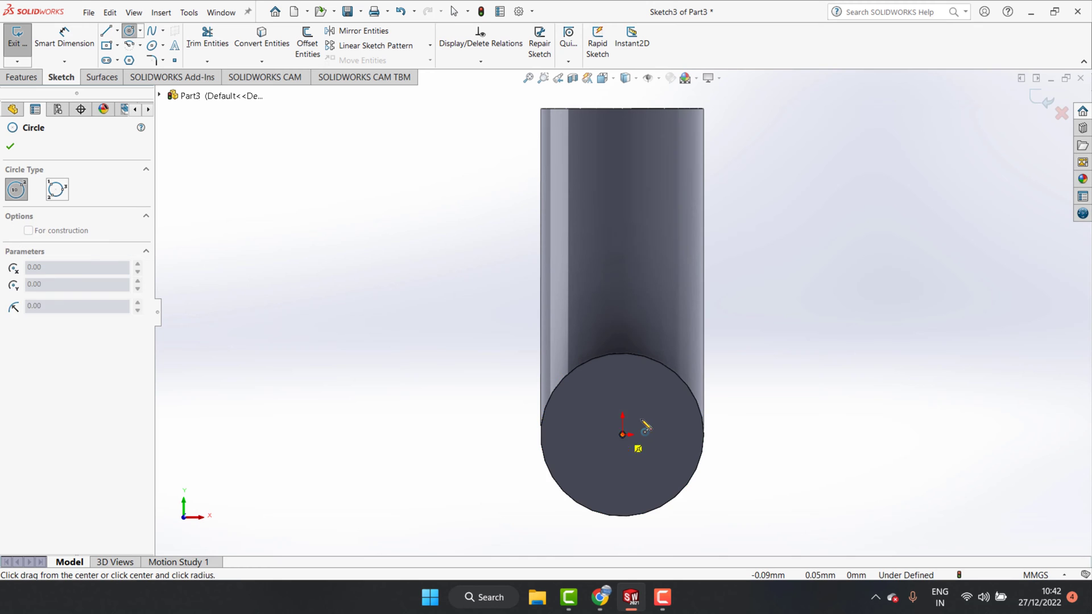
pyautogui.click(653, 403)
pyautogui.click(64, 37)
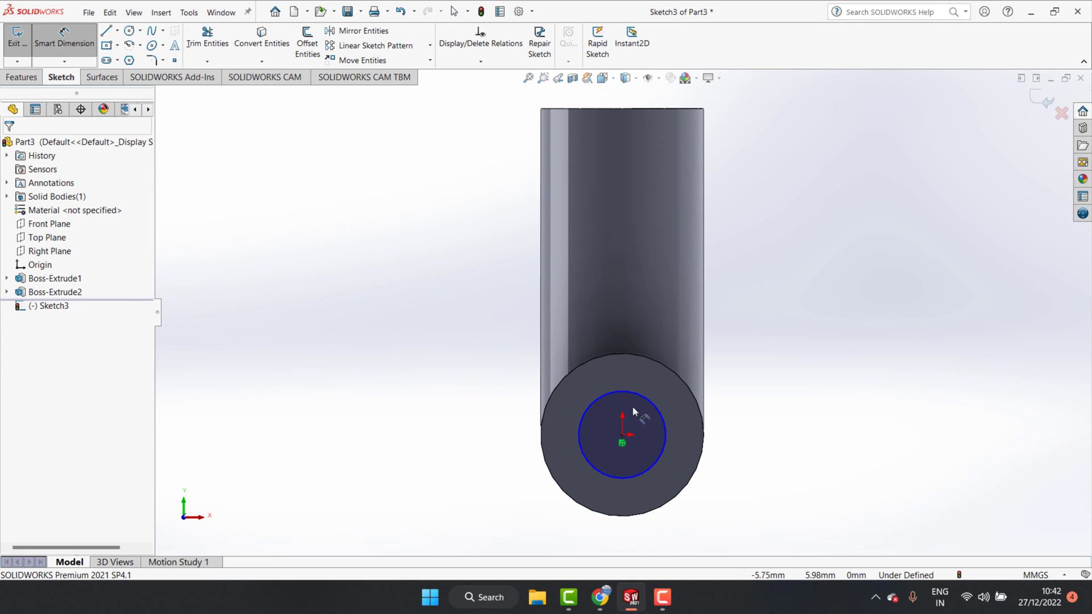
pyautogui.click(664, 412)
pyautogui.click(762, 382)
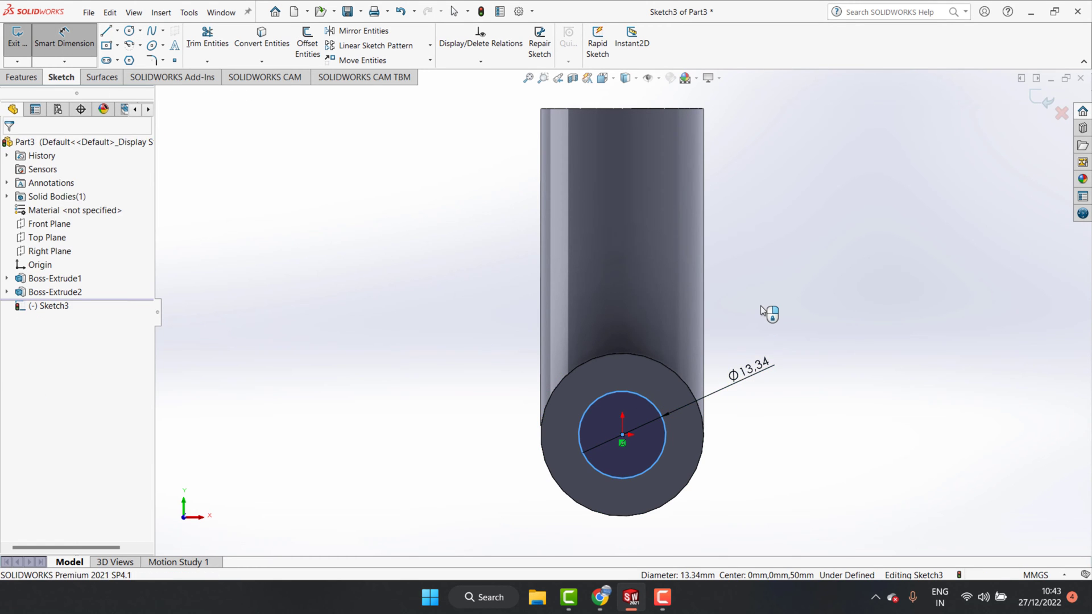
pyautogui.write('2')
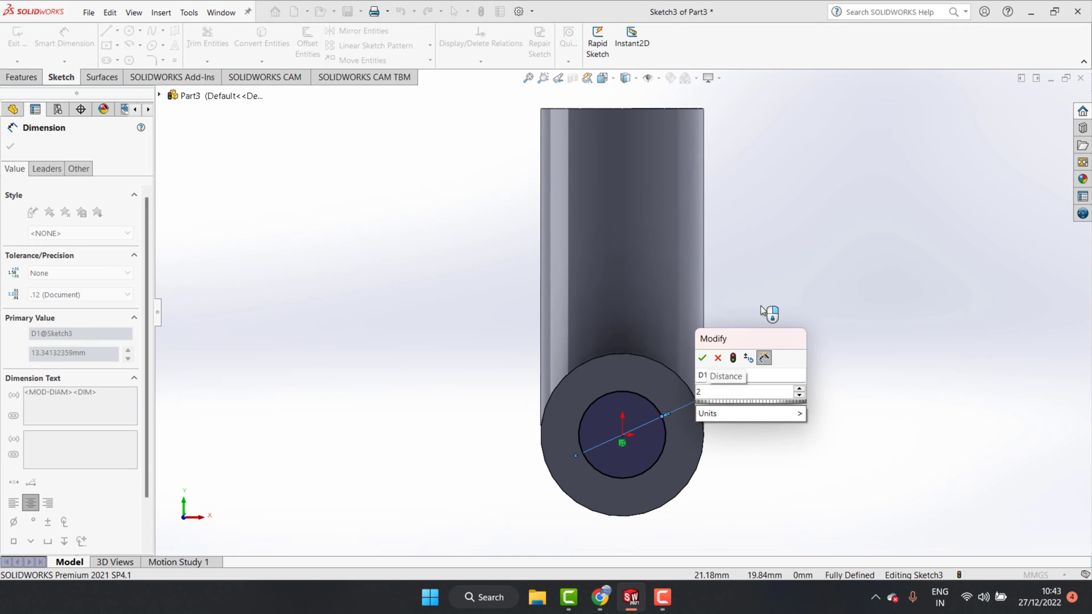
pyautogui.write('0')
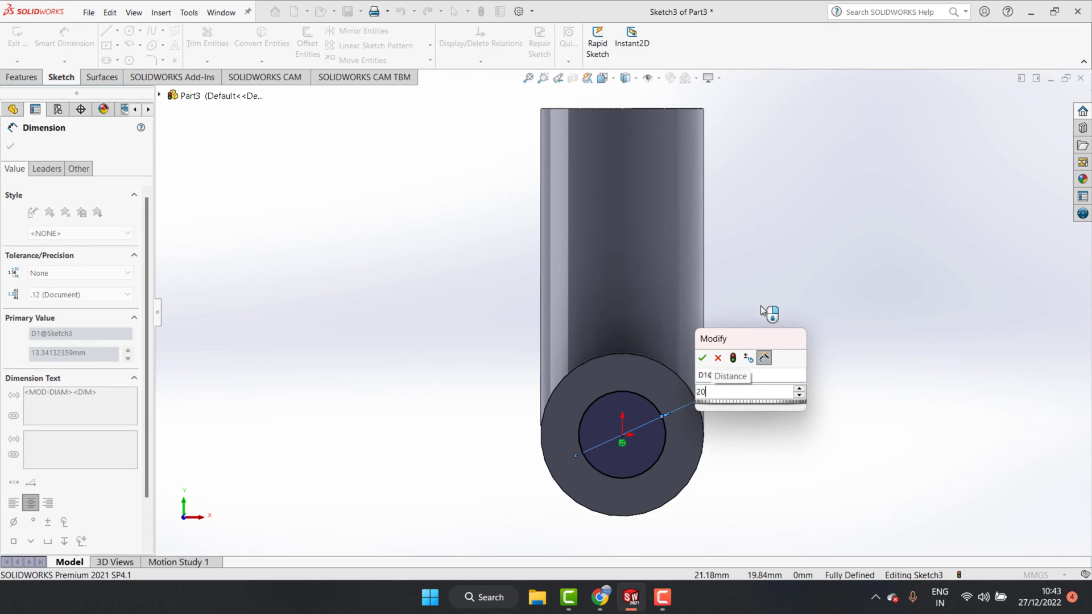
pyautogui.press('Return')
pyautogui.click(10, 146)
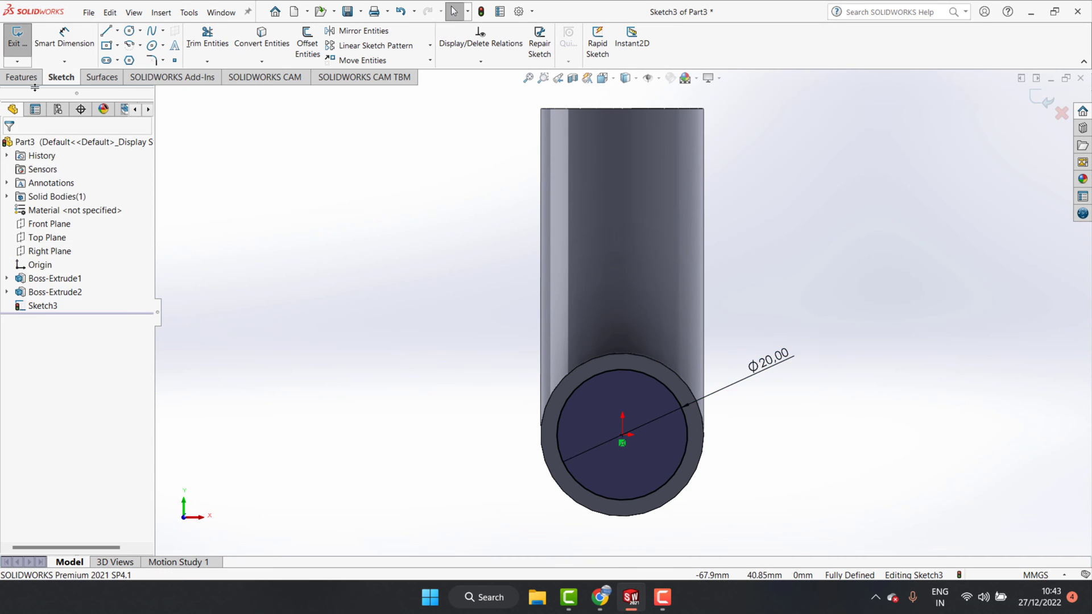
# Cut the Ø20 mm circle 100 mm deep through the pipe run
pyautogui.click(23, 77)
pyautogui.click(196, 43)
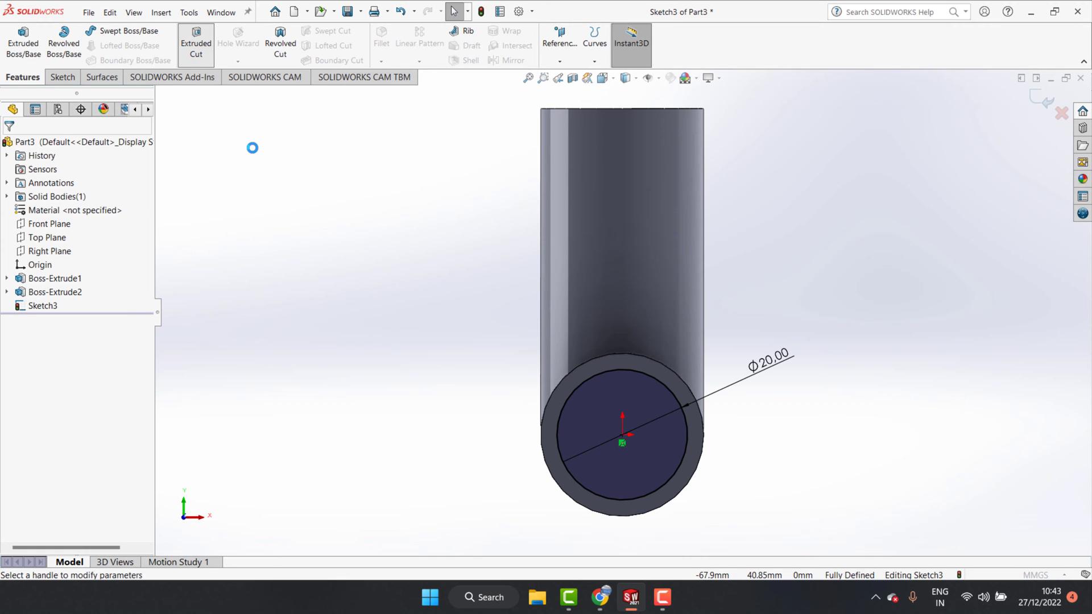
pyautogui.write('100.00mm')
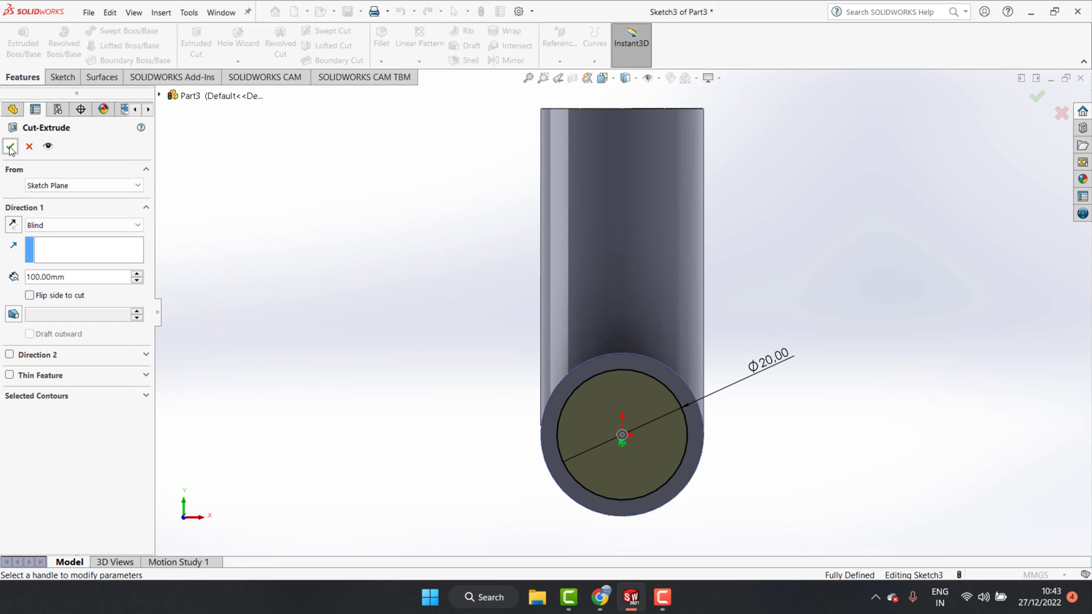
pyautogui.click(10, 146)
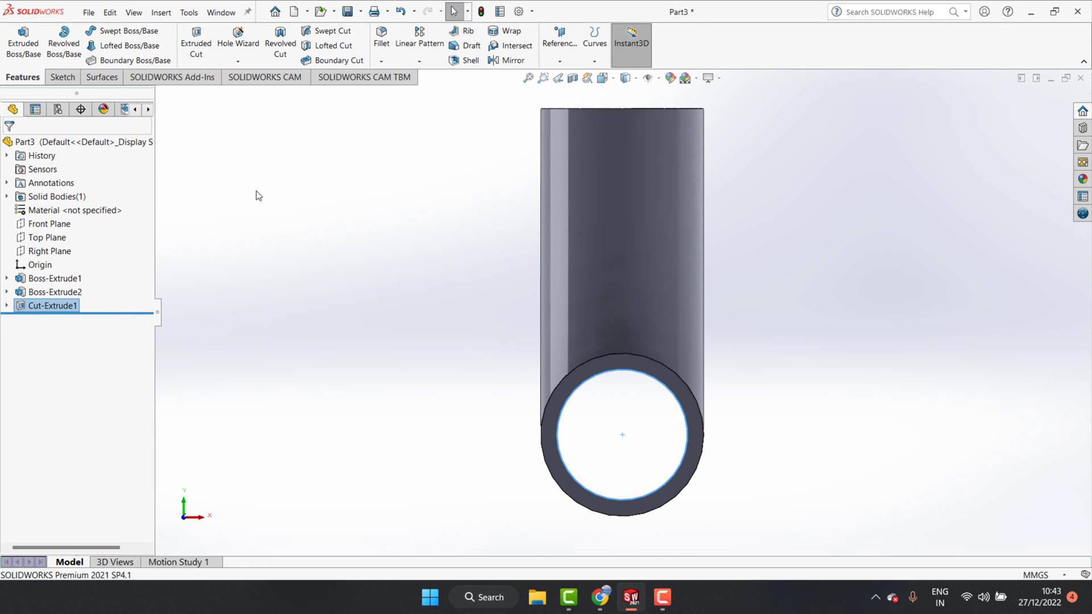
pyautogui.click(62, 77)
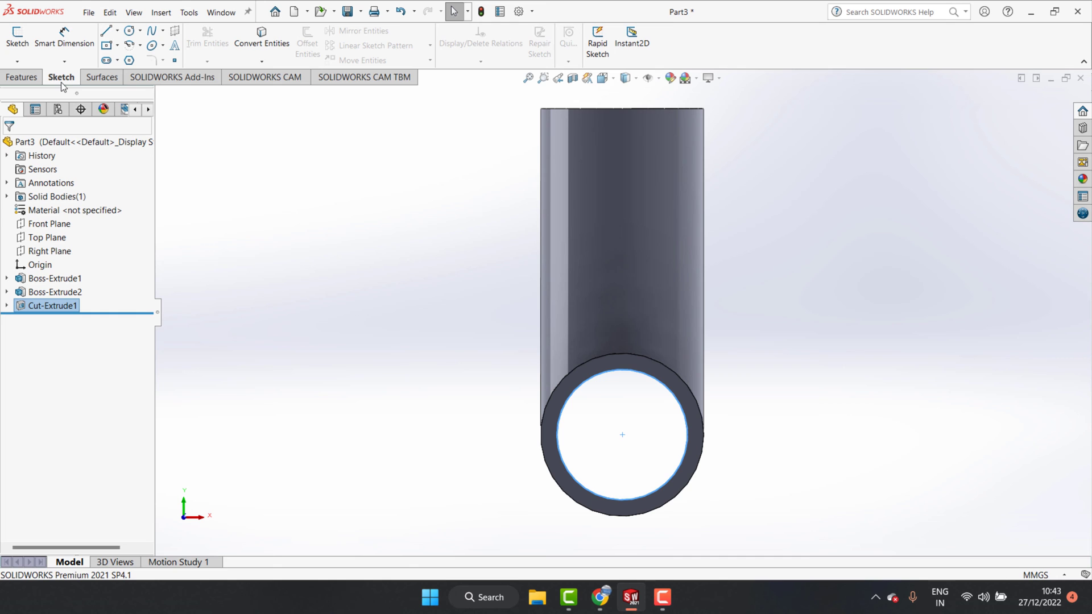
# Sketch a Ø30 mm circle centred on the origin of the annular pipe end
pyautogui.click(134, 35)
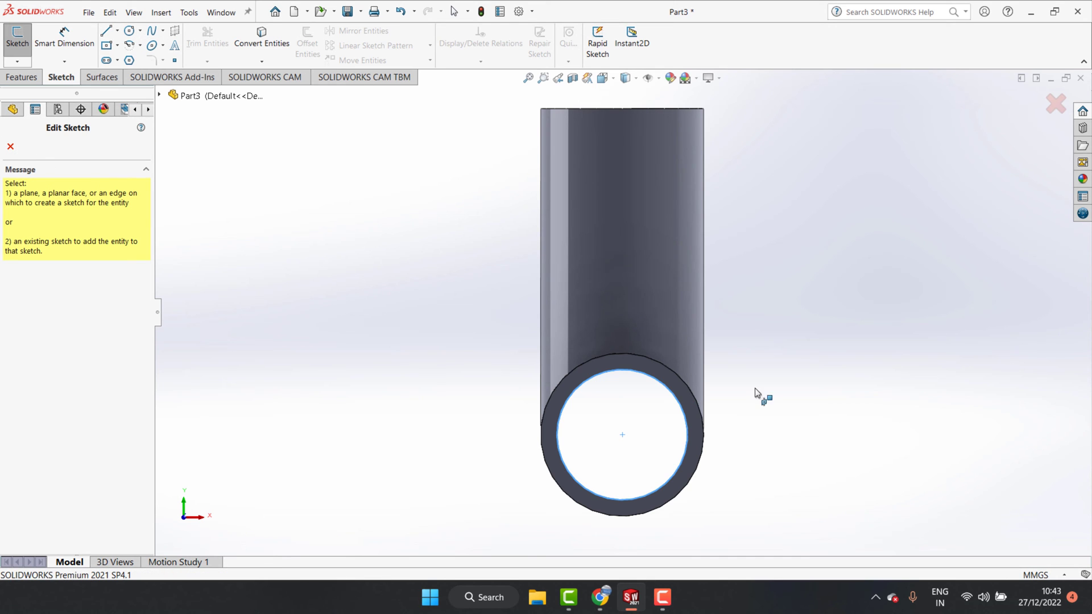
pyautogui.click(691, 420)
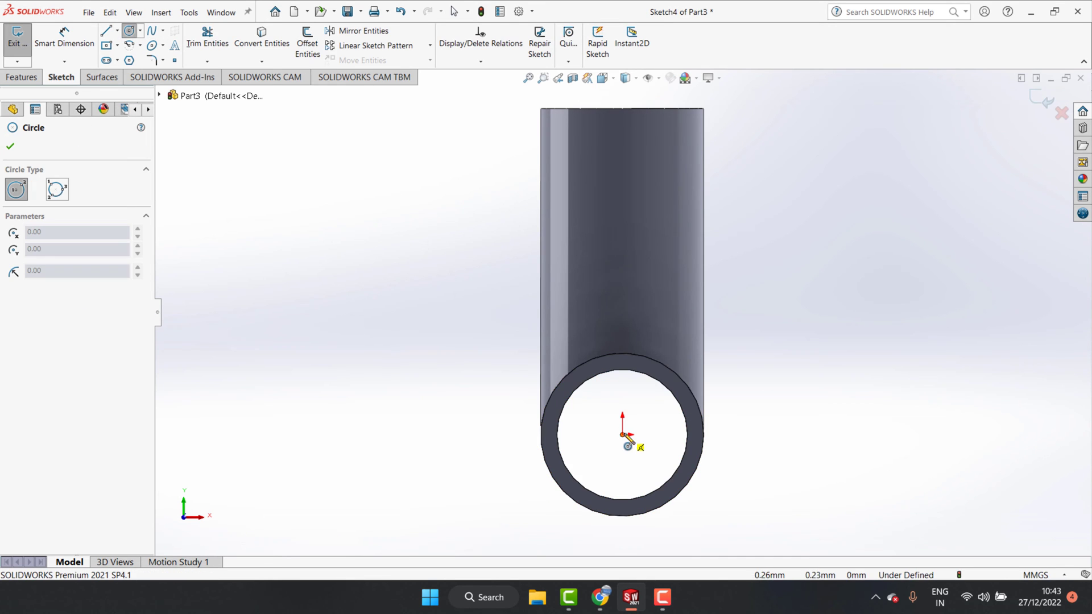
pyautogui.click(622, 435)
pyautogui.click(641, 328)
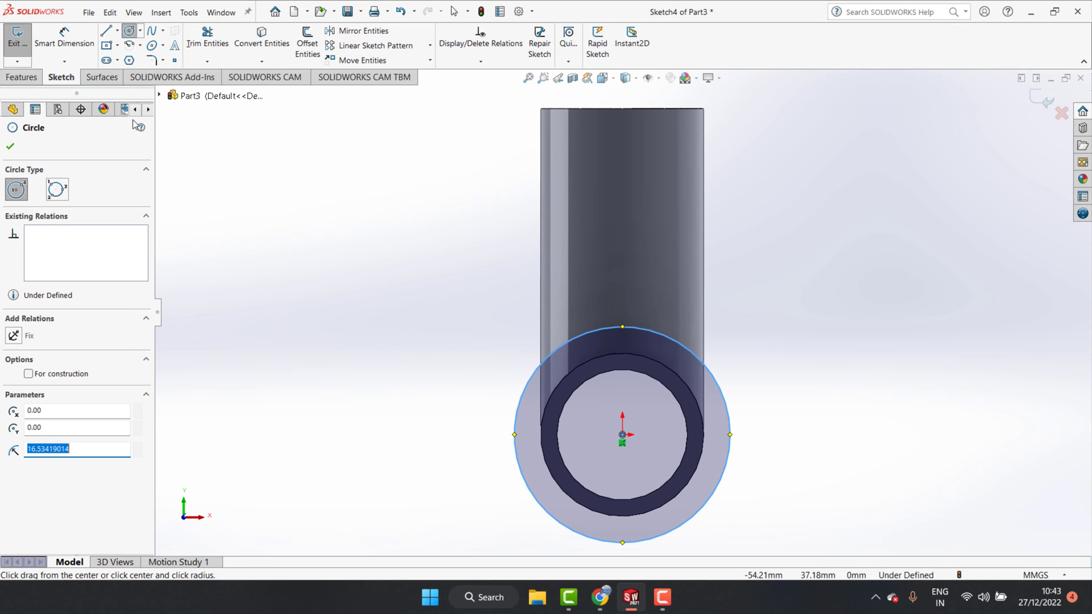
pyautogui.click(78, 57)
pyautogui.click(729, 415)
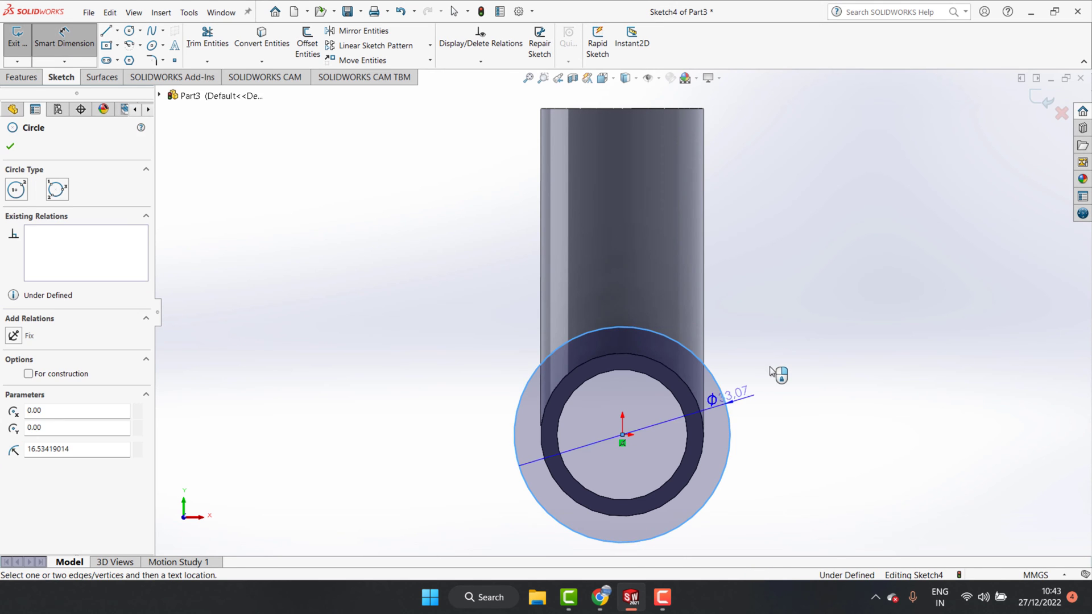
pyautogui.click(784, 334)
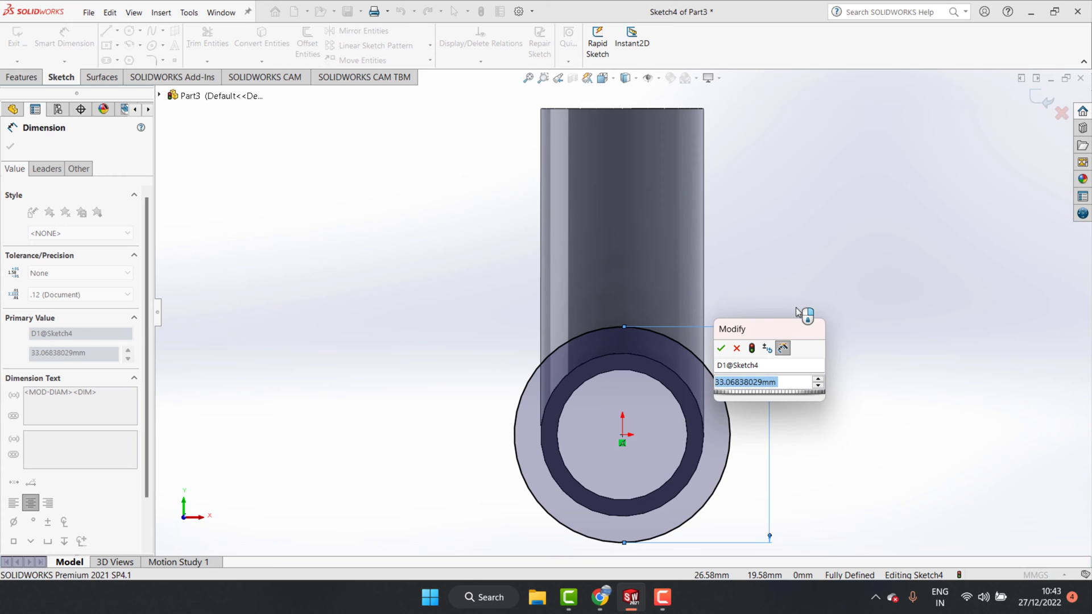
pyautogui.write('30')
pyautogui.press('Return')
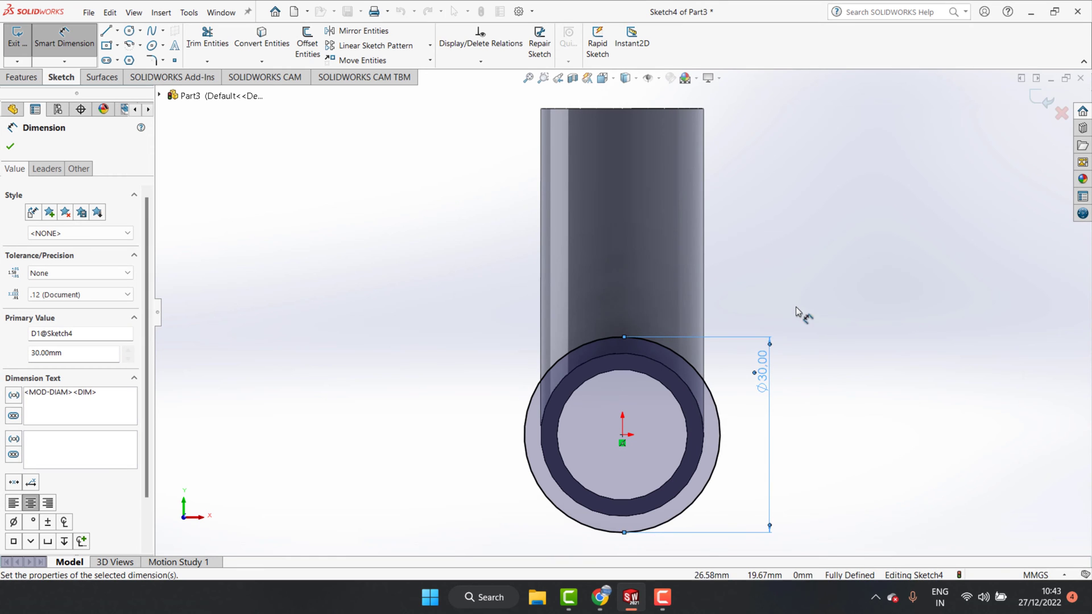
pyautogui.scroll(-2, 649, 427)
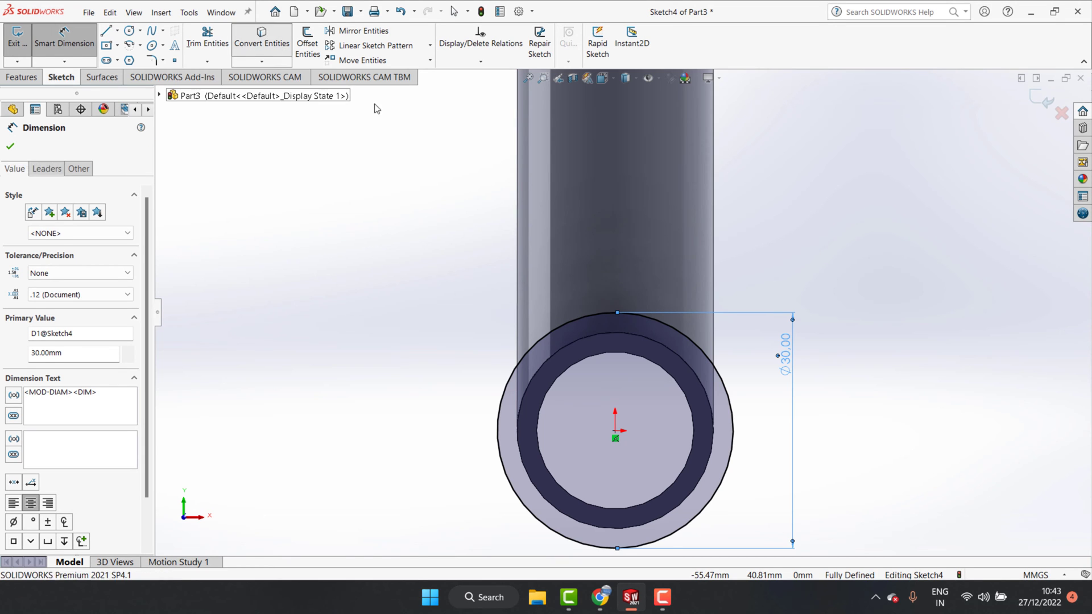
# Convert the Ø20 mm inner bore edge into the collar sketch
pyautogui.click(262, 35)
pyautogui.click(677, 385)
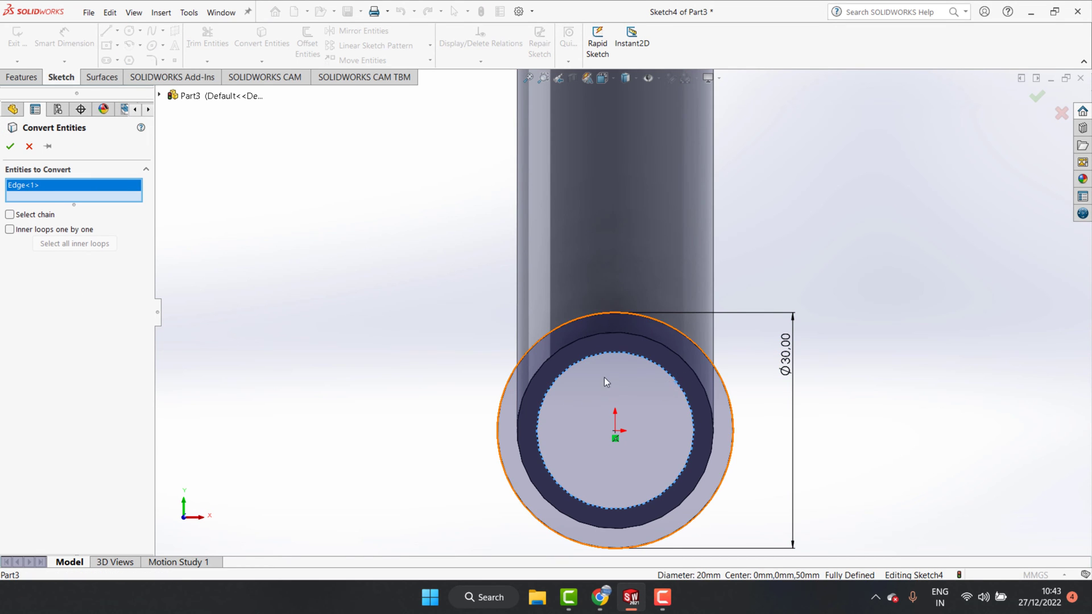
pyautogui.click(12, 145)
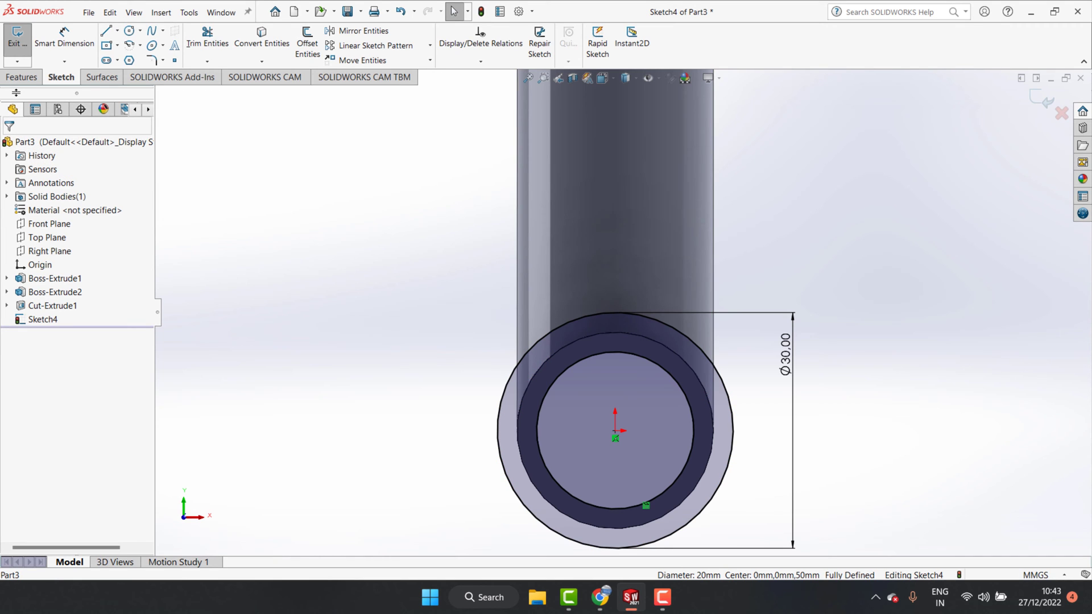
pyautogui.click(18, 81)
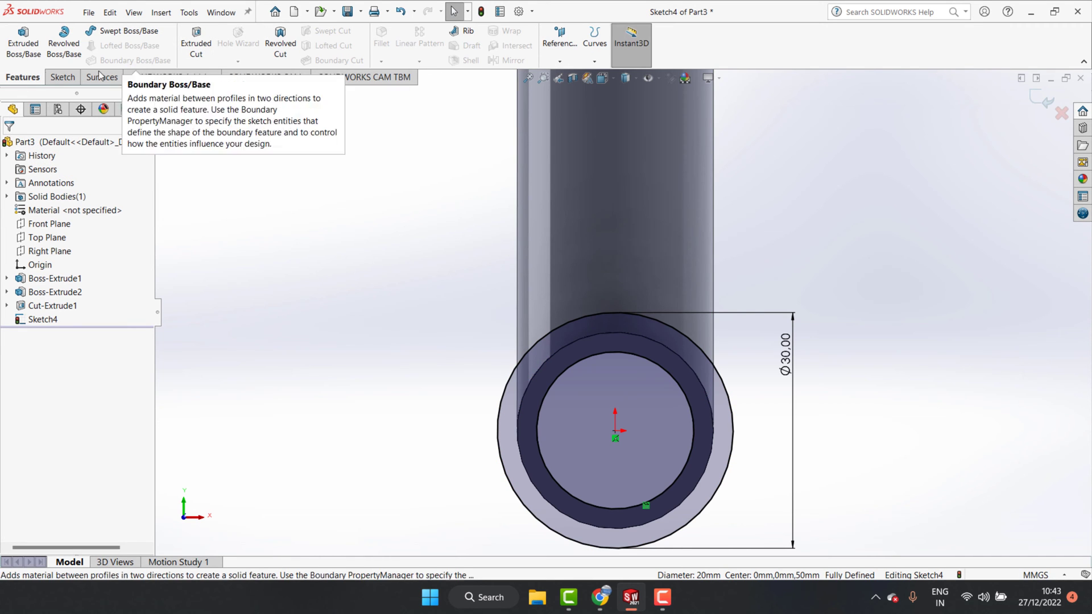
# Extrude the Ø30 mm collar ring to a 20 mm Blind depth as Boss-Extrude3
pyautogui.click(23, 40)
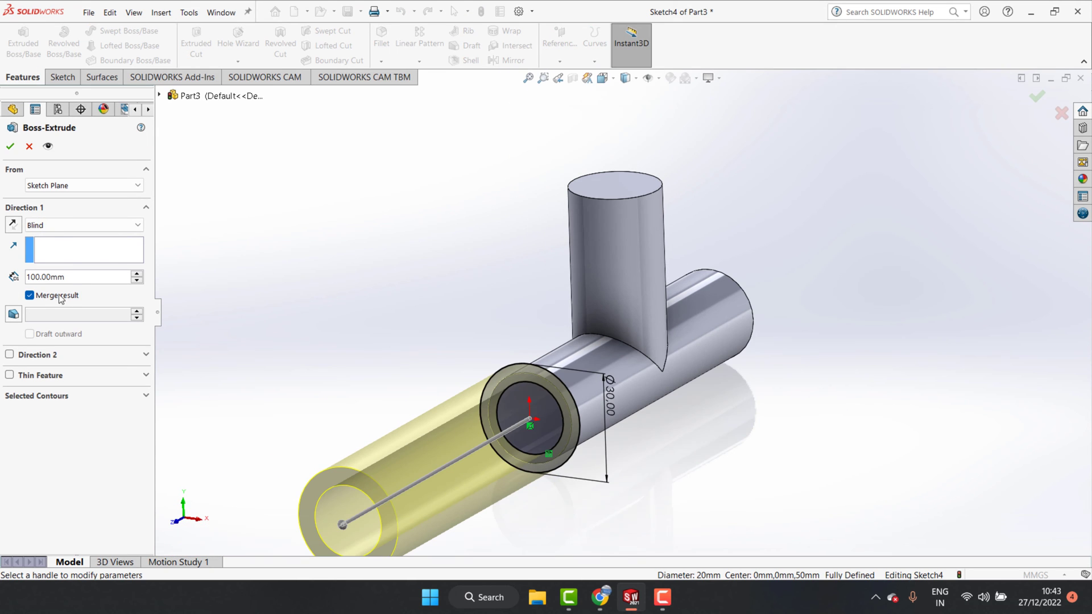
pyautogui.click(73, 277)
pyautogui.write('20')
pyautogui.press('Return')
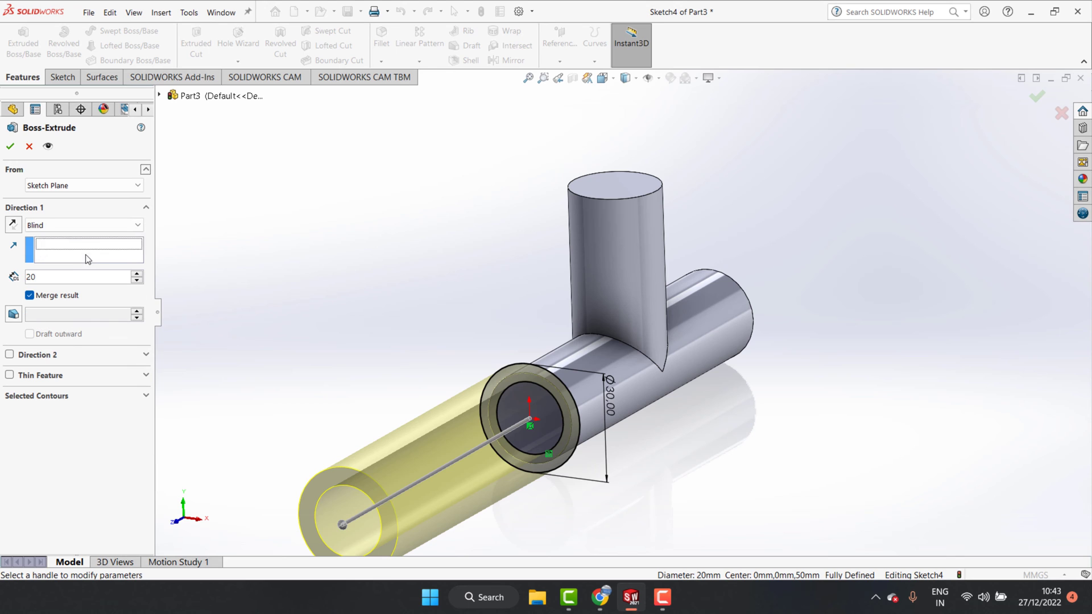
pyautogui.moveTo(489, 443); pyautogui.dragTo(293, 319)
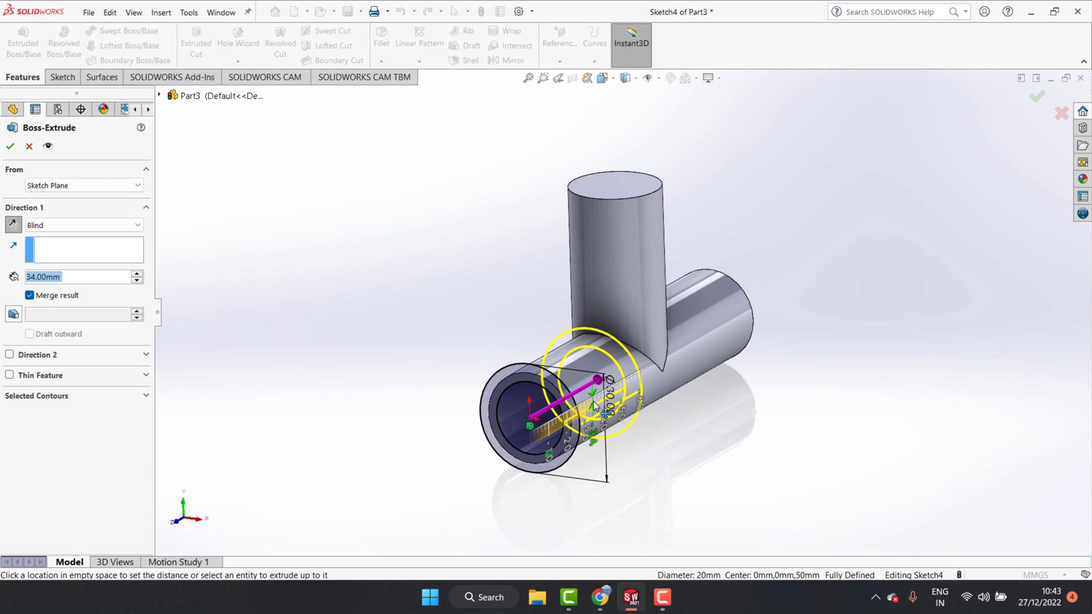
pyautogui.moveTo(77, 277); pyautogui.dragTo(3, 277)
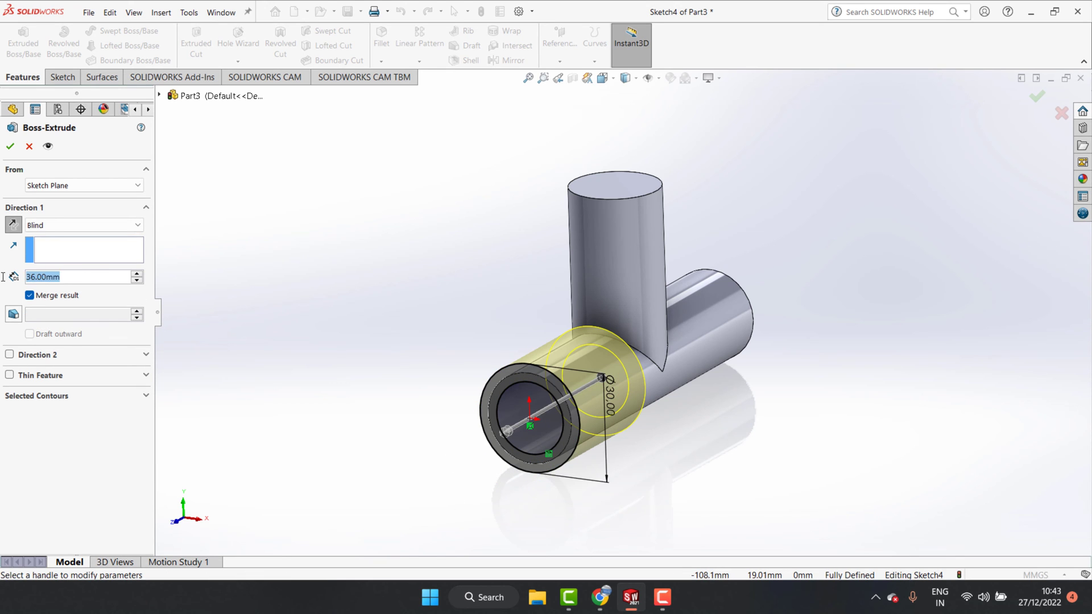
pyautogui.write('15')
pyautogui.press('Return')
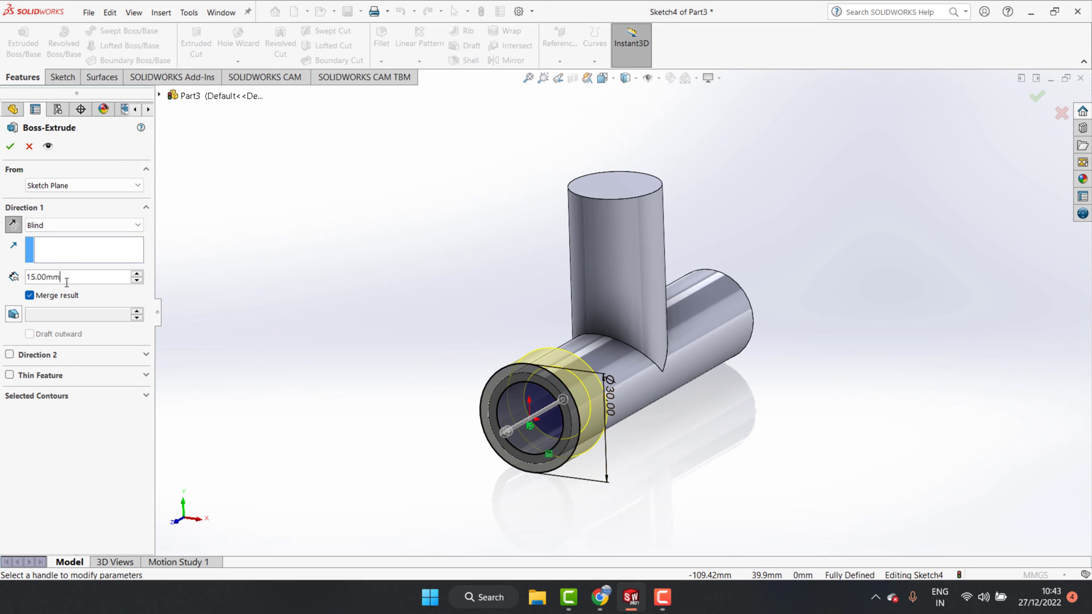
pyautogui.write('20')
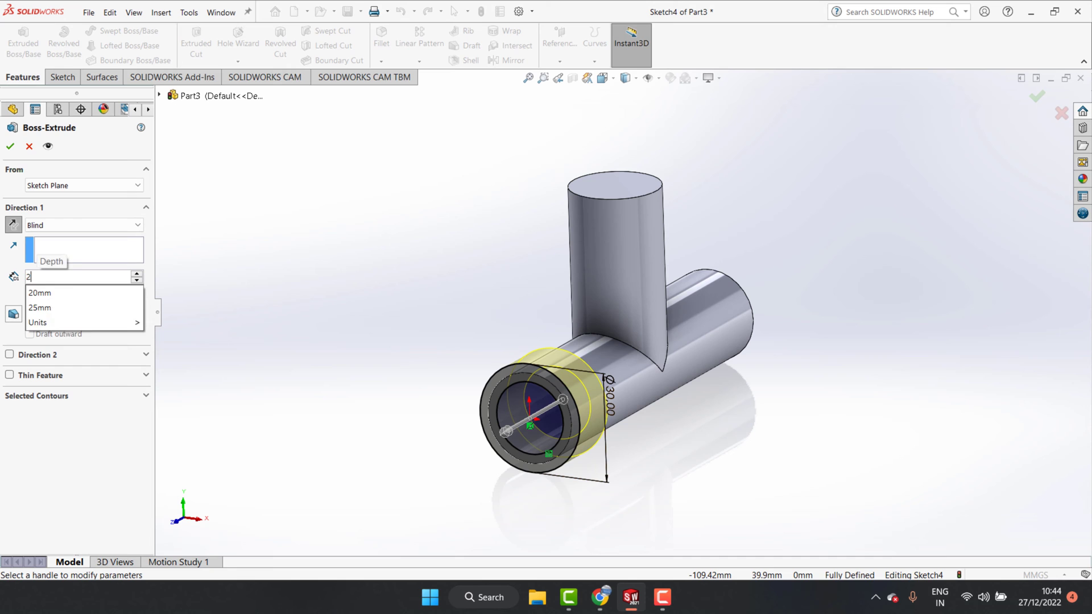
pyautogui.click(10, 148)
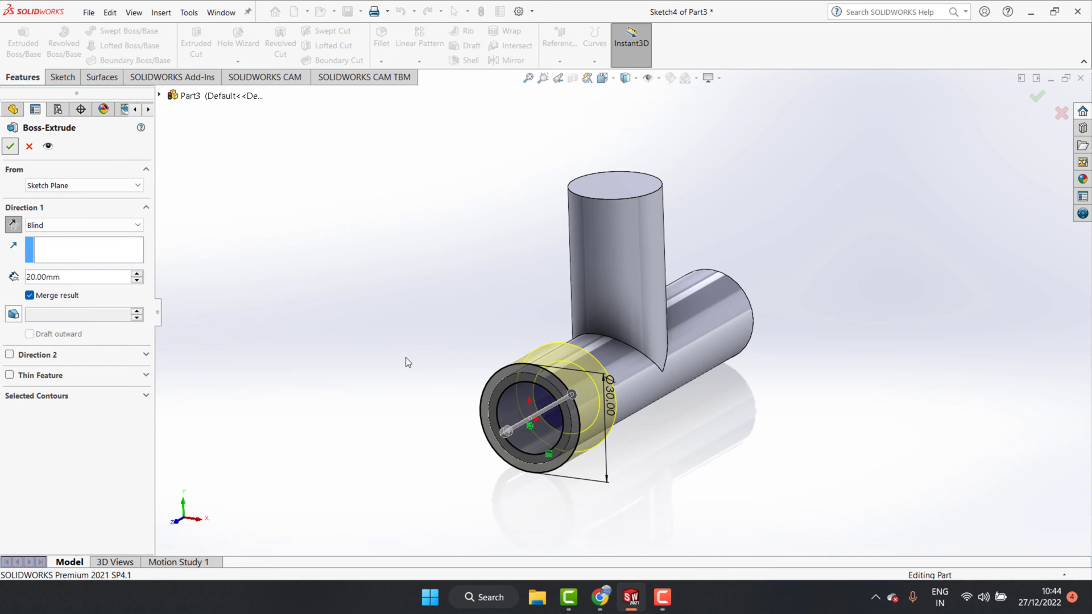
pyautogui.scroll(-2, 547, 381)
# Select the collar's end face and view it face-on
pyautogui.scroll(-2, 548, 376)
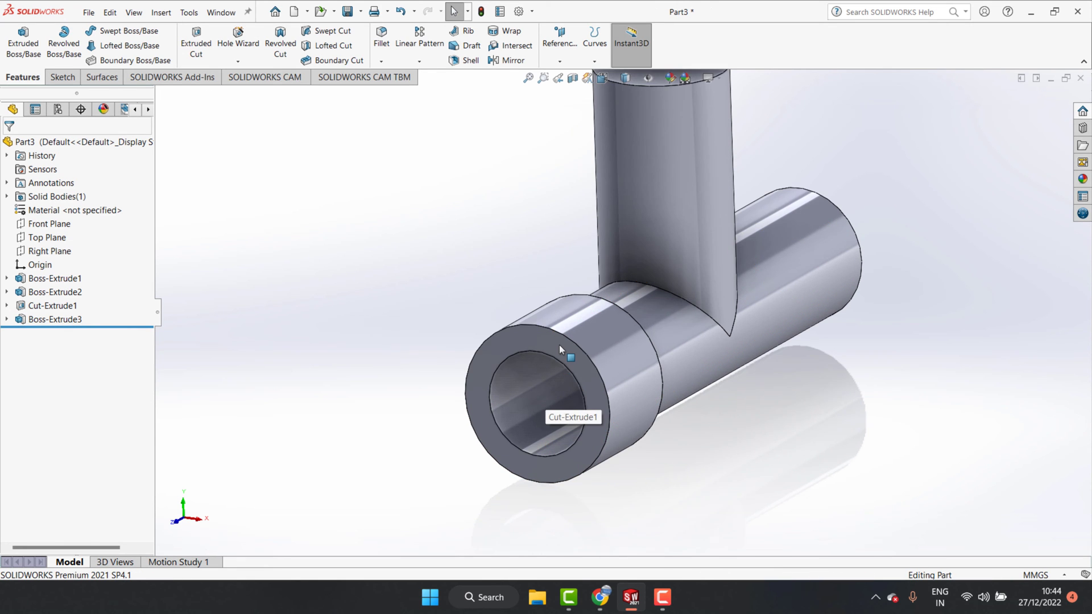
pyautogui.click(560, 346)
pyautogui.click(659, 313)
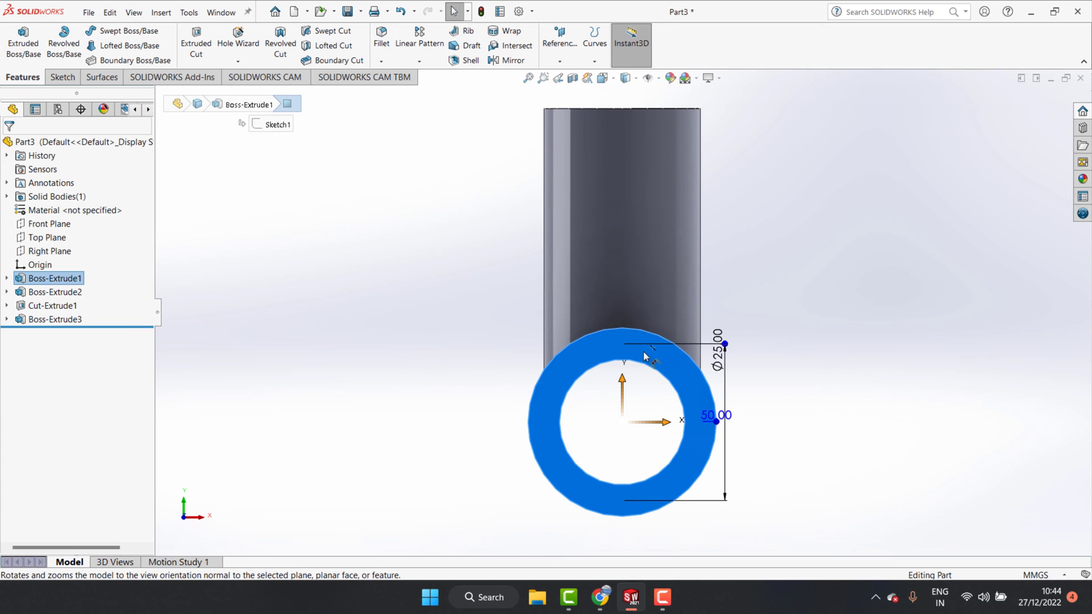
pyautogui.click(273, 309)
pyautogui.click(63, 77)
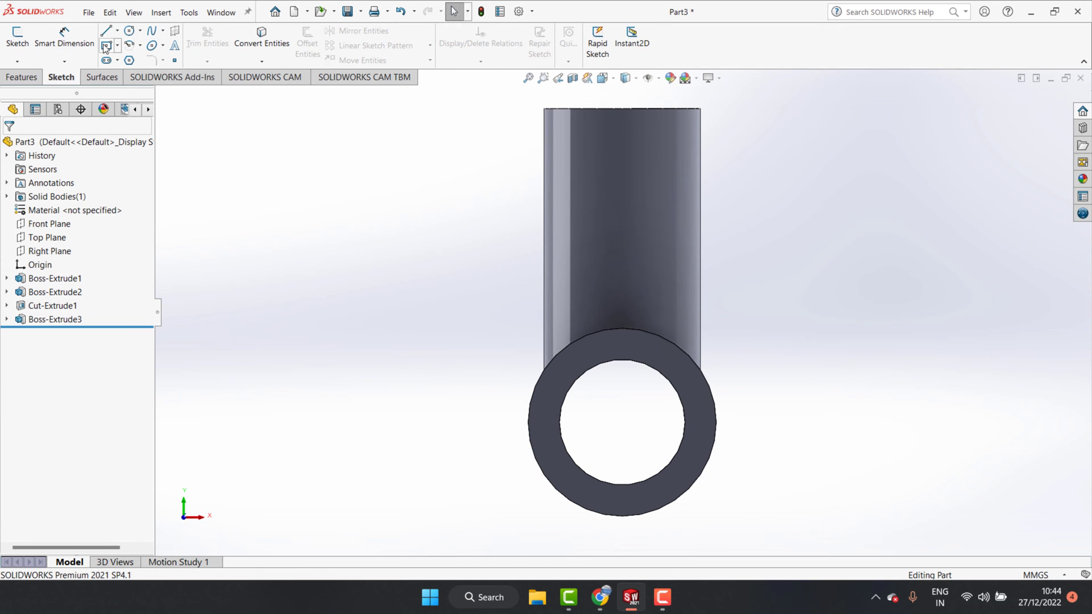
# Sketch a circle centred on the origin and dimension it to Ø25 mm
pyautogui.click(131, 31)
pyautogui.click(690, 369)
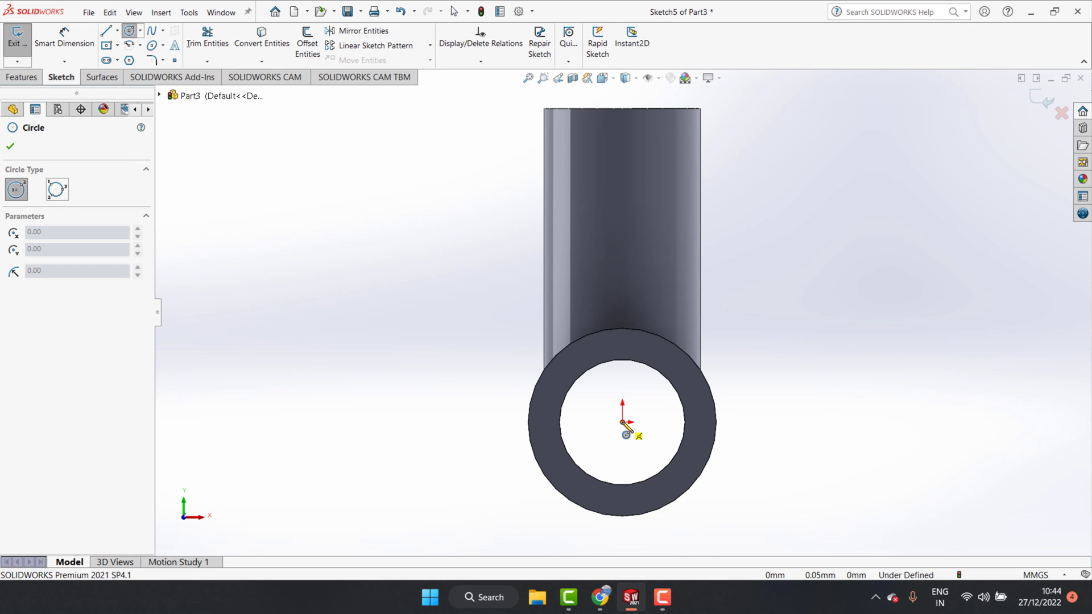
pyautogui.click(622, 422)
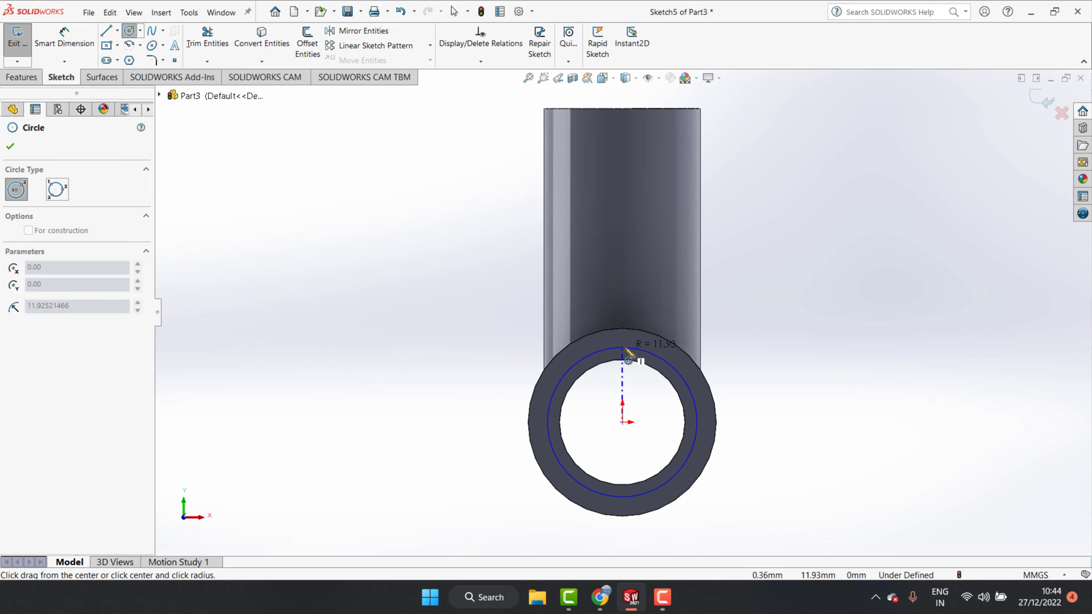
pyautogui.click(631, 348)
pyautogui.click(64, 38)
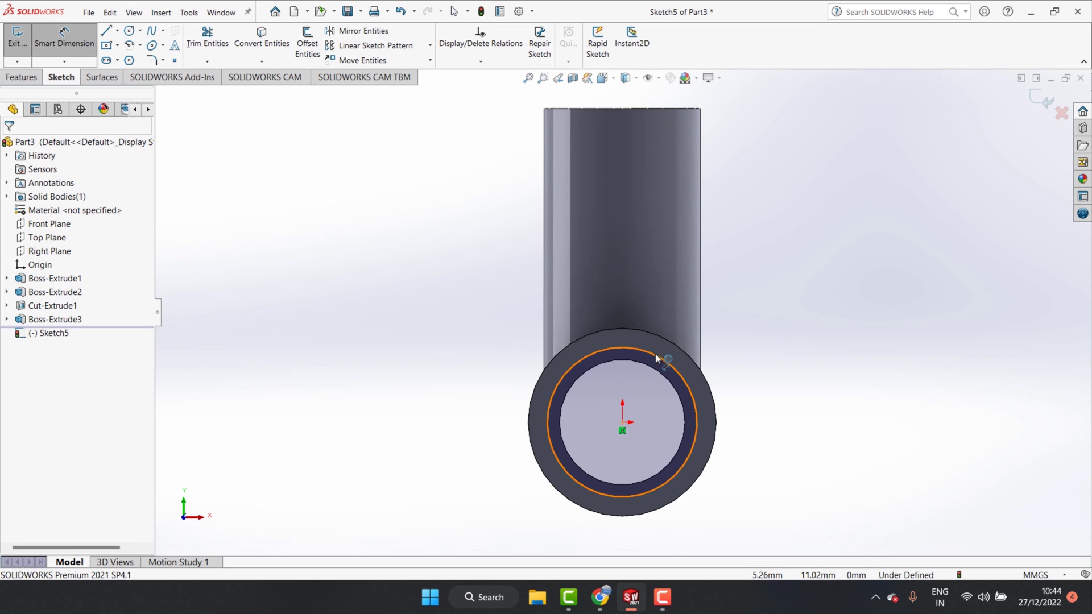
pyautogui.click(685, 343)
pyautogui.click(783, 294)
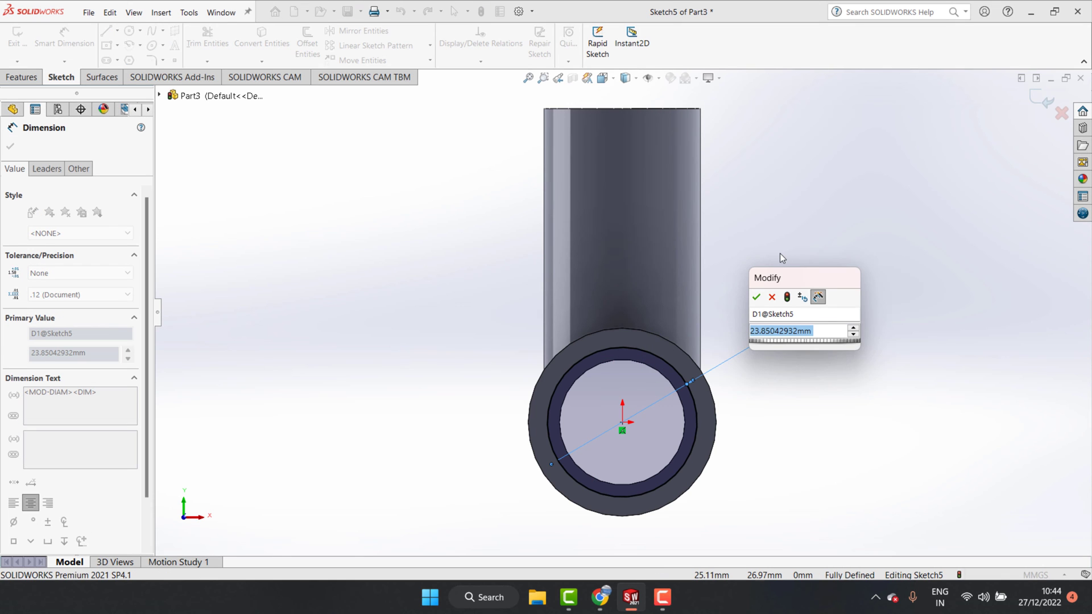
pyautogui.write('25')
pyautogui.press('Return')
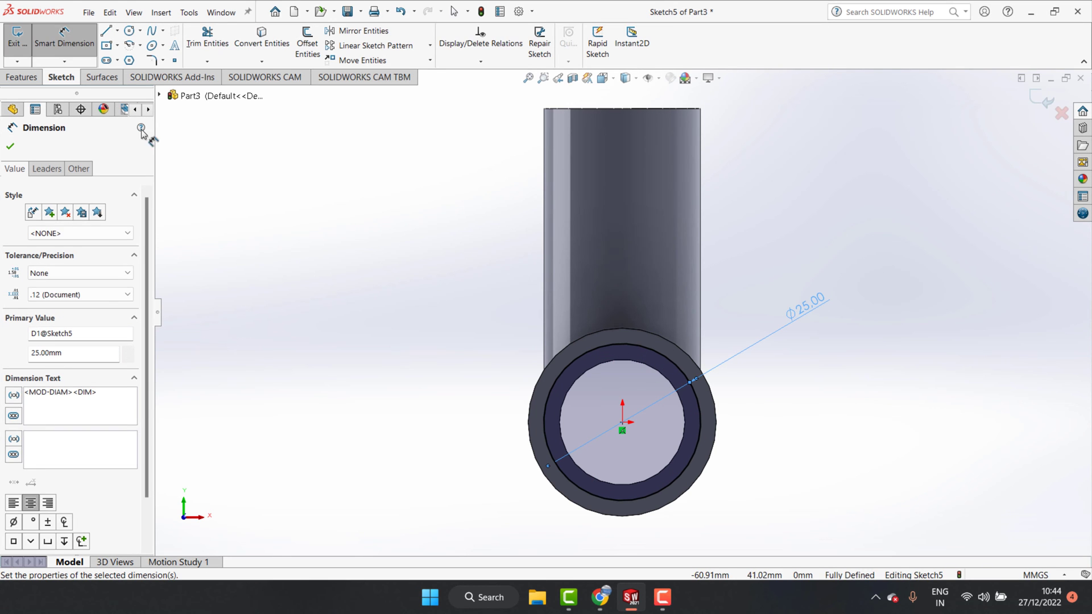
pyautogui.click(11, 147)
pyautogui.click(22, 77)
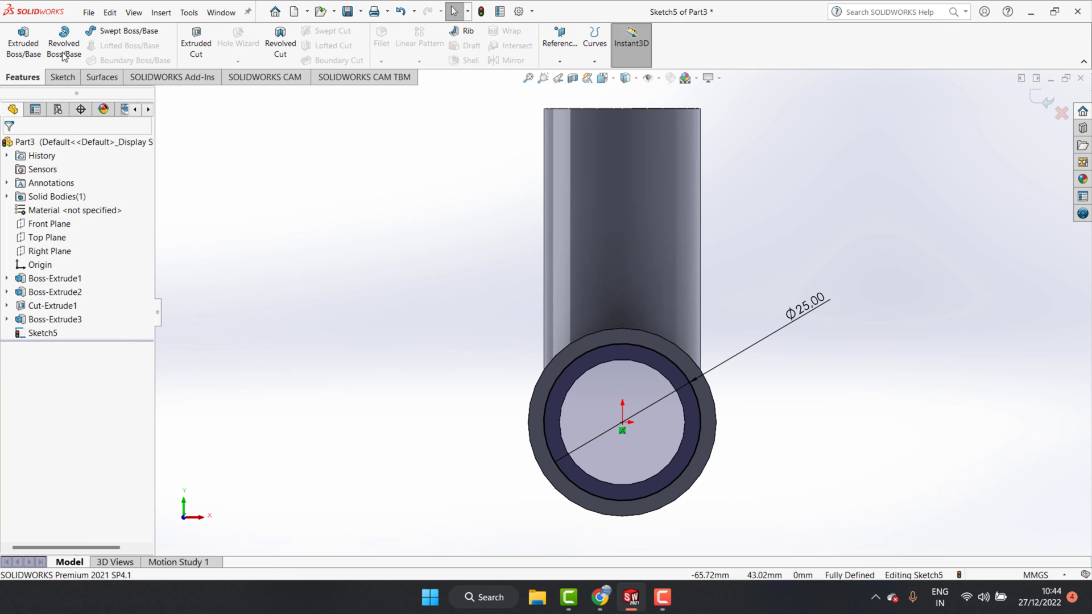
pyautogui.click(196, 42)
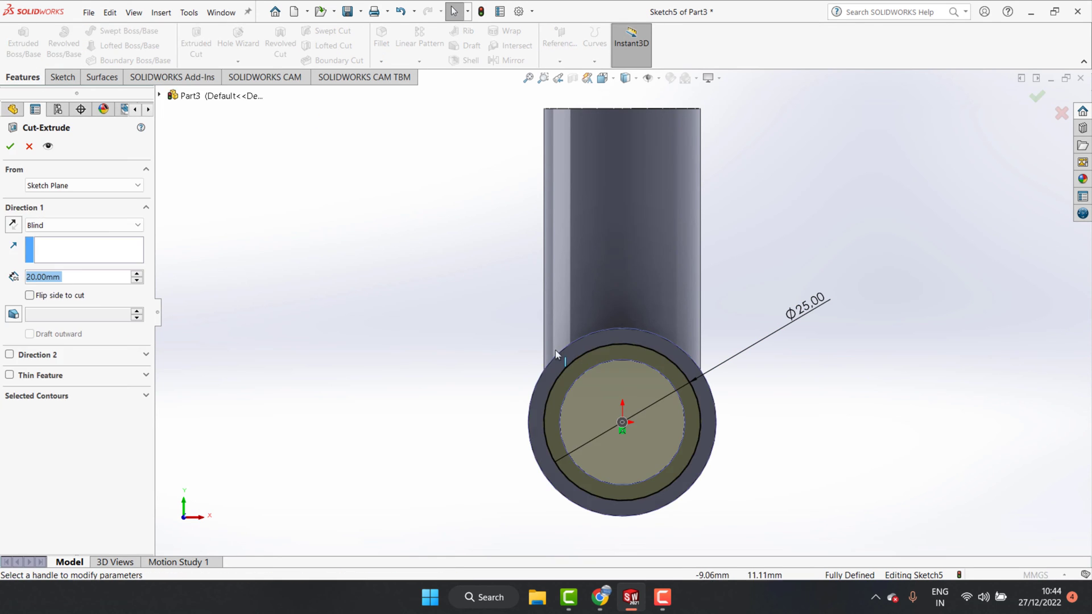
pyautogui.click(11, 147)
pyautogui.click(116, 15)
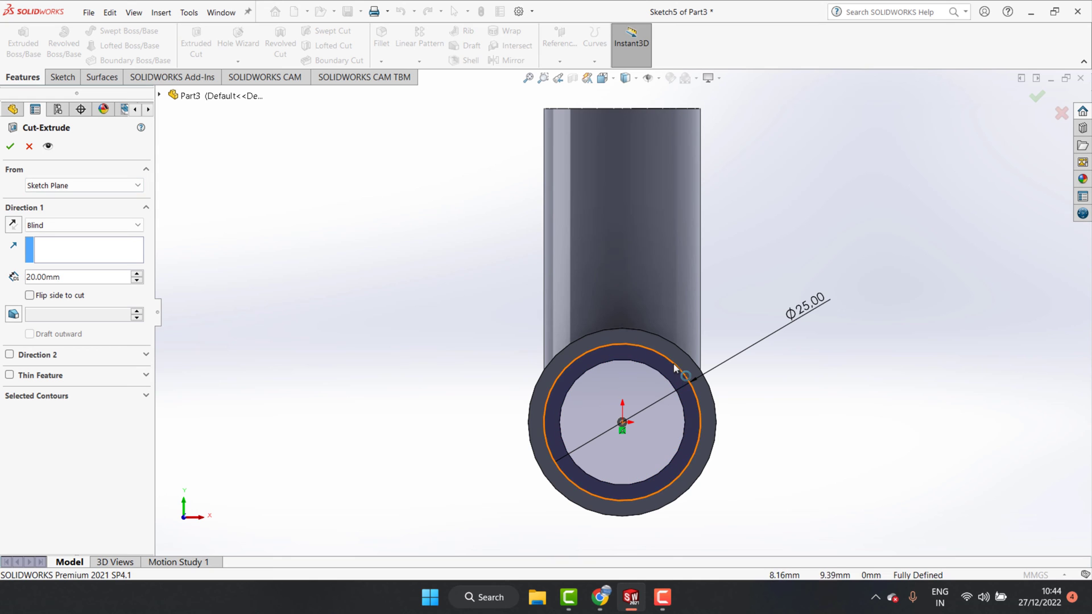
pyautogui.click(10, 146)
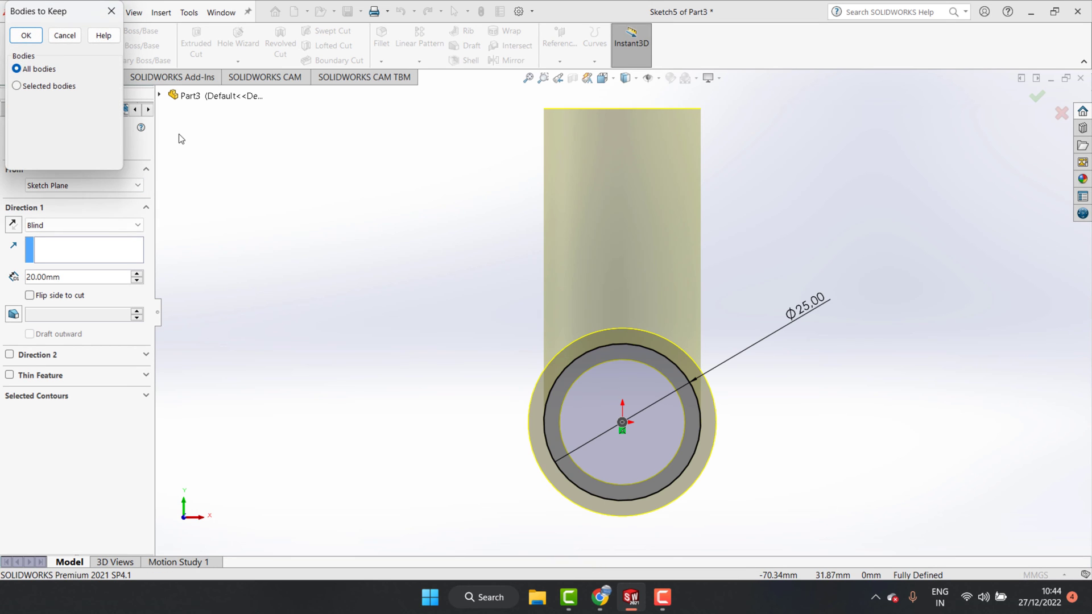
pyautogui.click(116, 15)
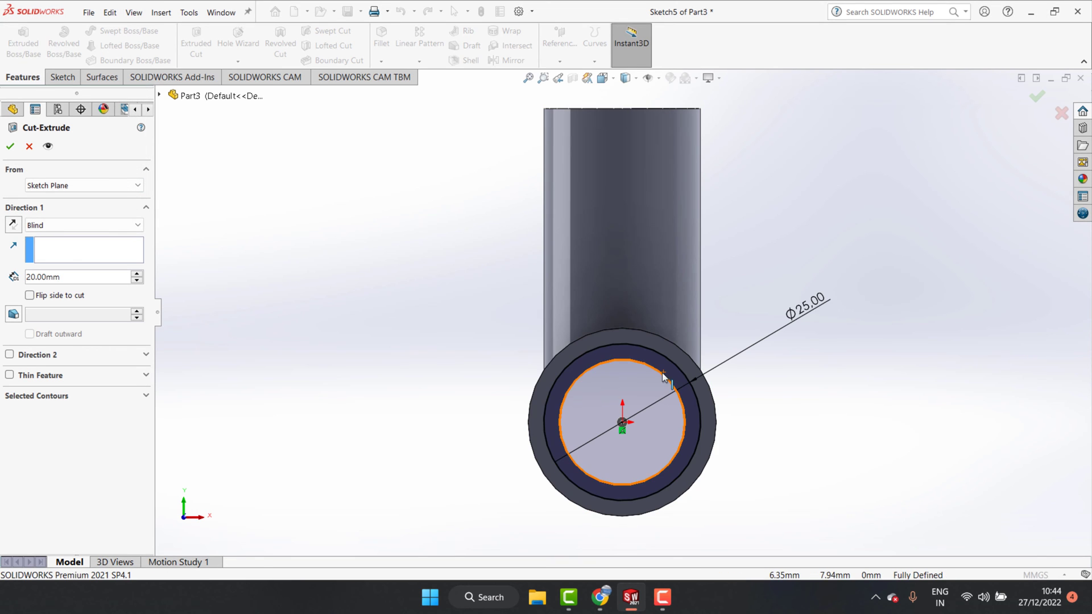
pyautogui.click(11, 146)
pyautogui.click(110, 17)
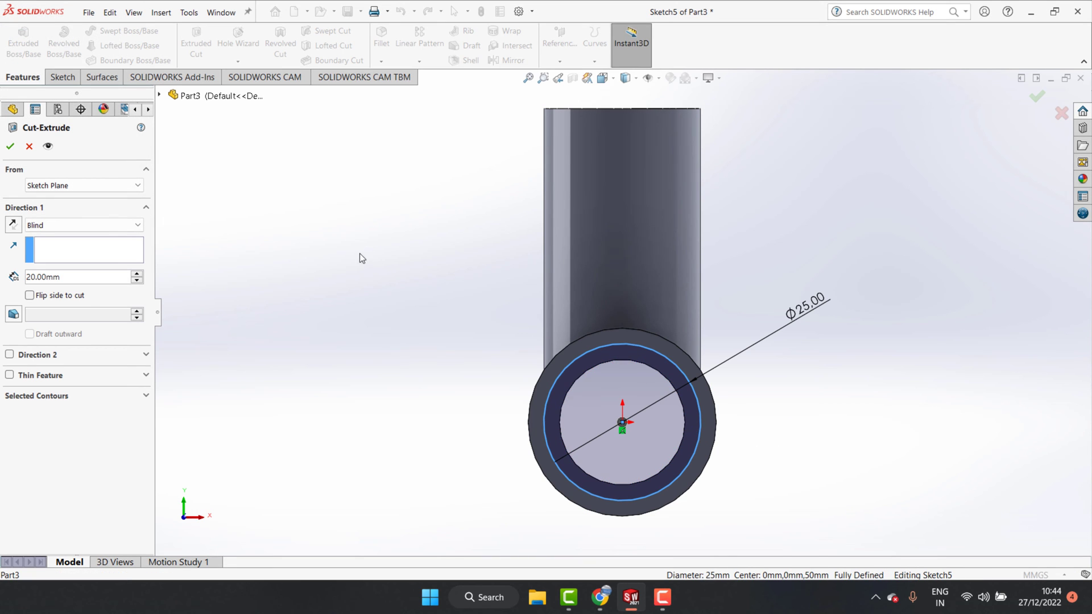
pyautogui.click(28, 147)
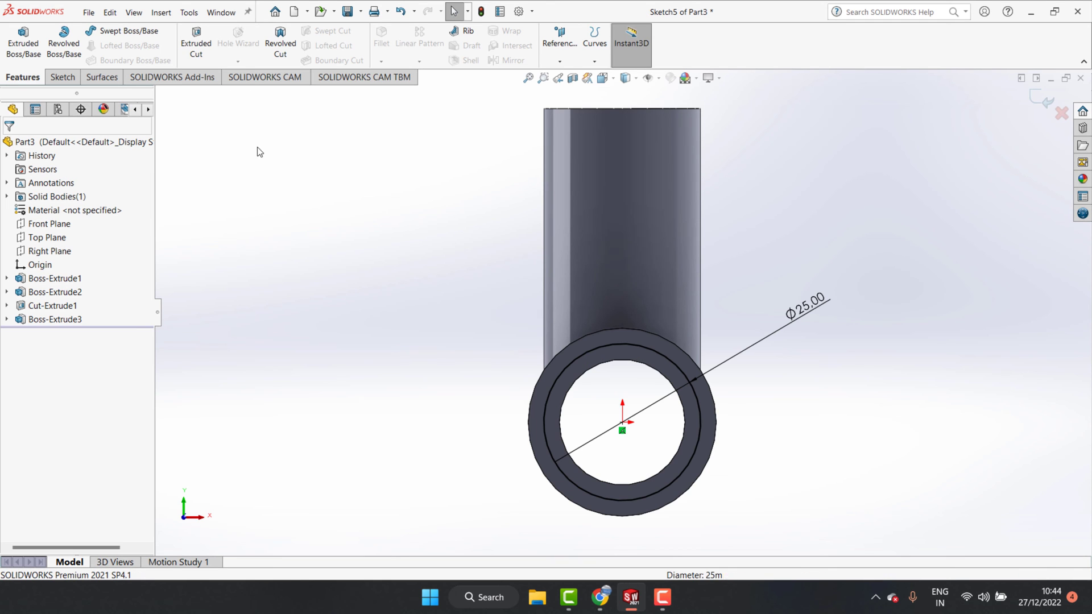
# Convert the Ø20 mm bore edge into the end-face sketch
pyautogui.click(63, 77)
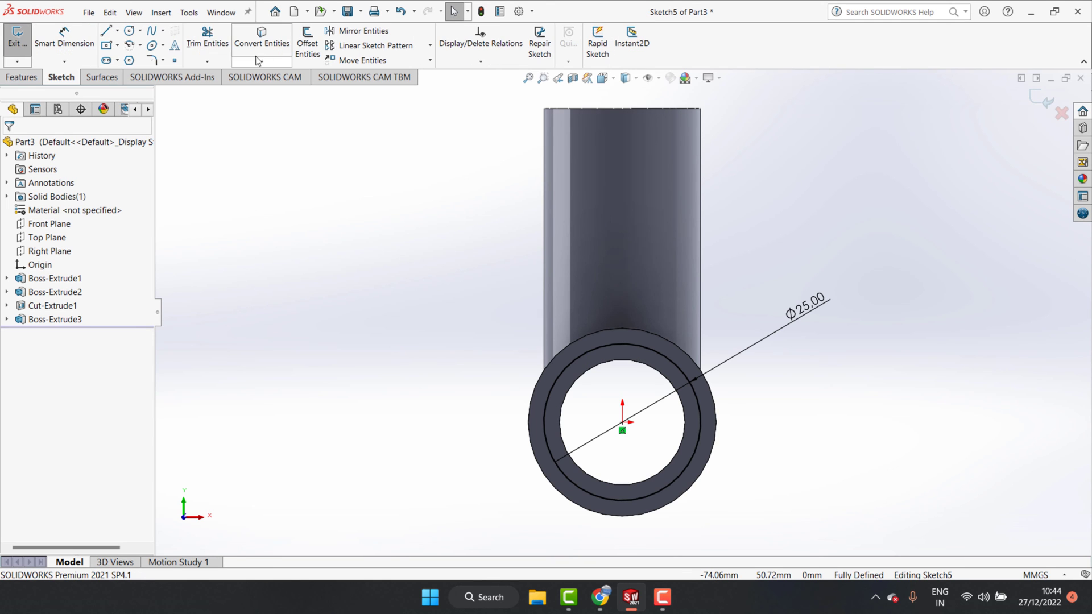
pyautogui.click(262, 37)
pyautogui.click(656, 371)
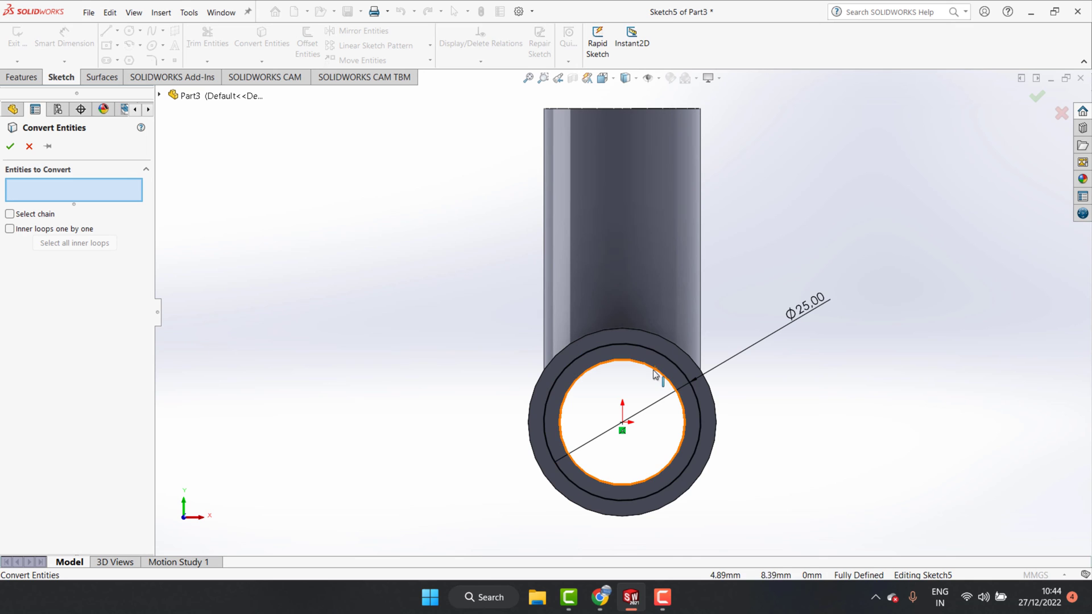
pyautogui.click(10, 146)
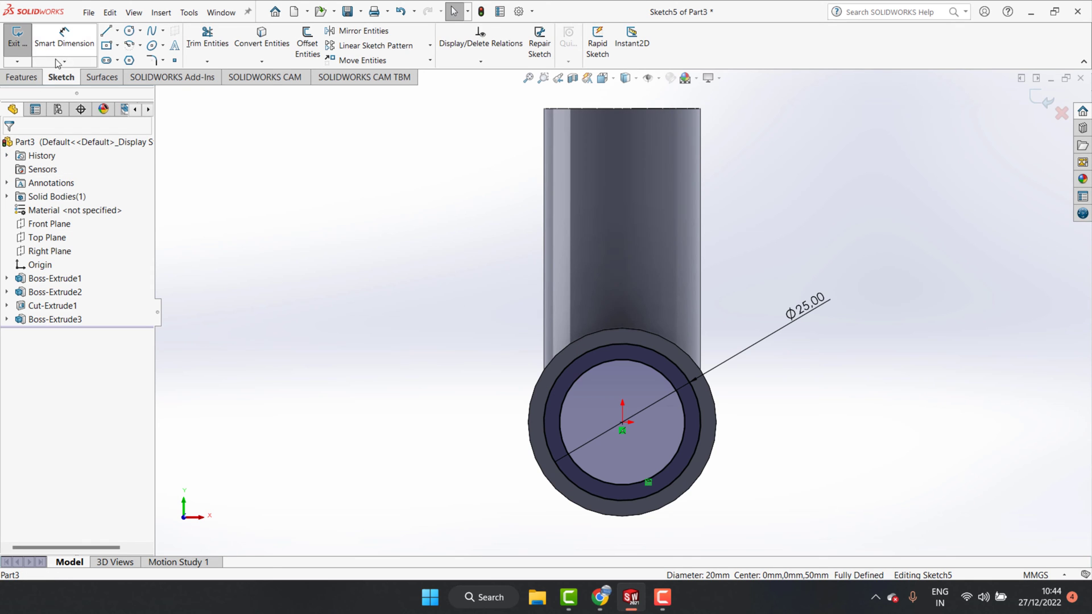
# Create a 20 mm Extruded Cut, try Selected bodies, then dismiss the warning
pyautogui.click(22, 76)
pyautogui.click(203, 40)
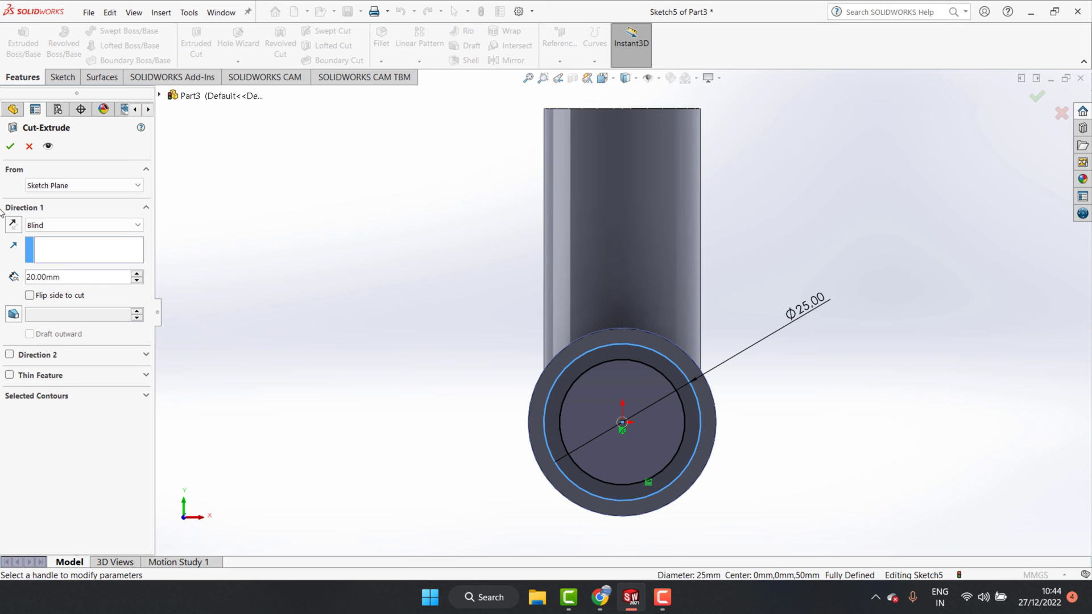
pyautogui.click(14, 148)
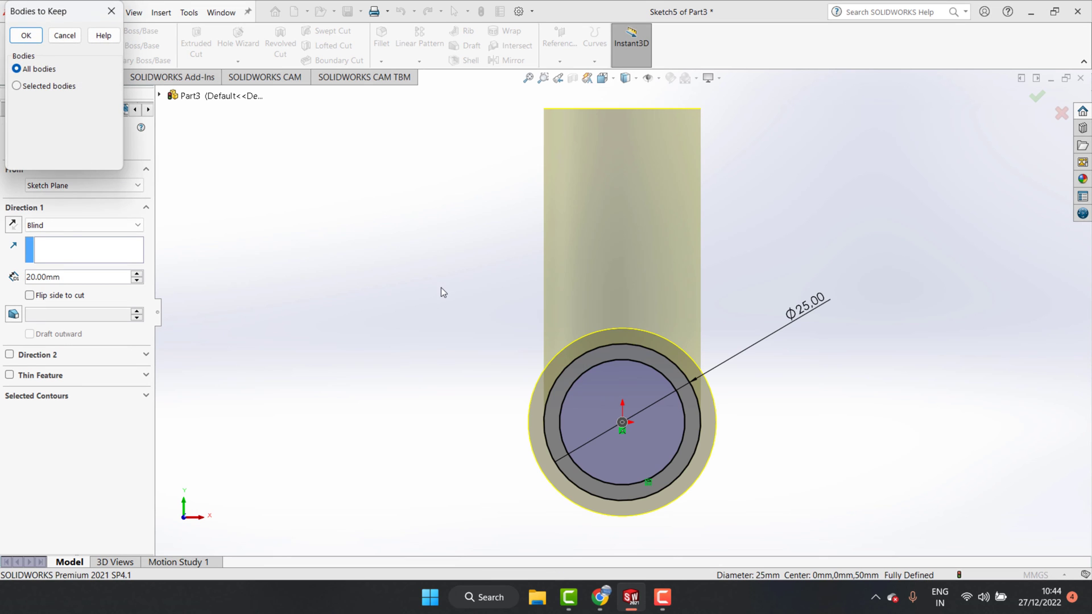
pyautogui.click(16, 85)
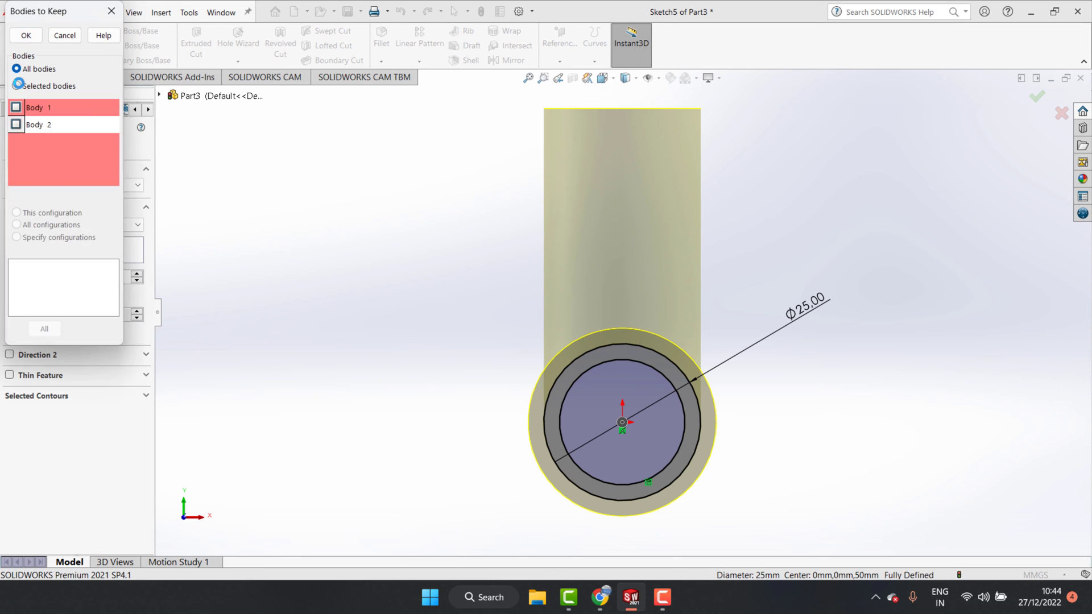
pyautogui.click(26, 35)
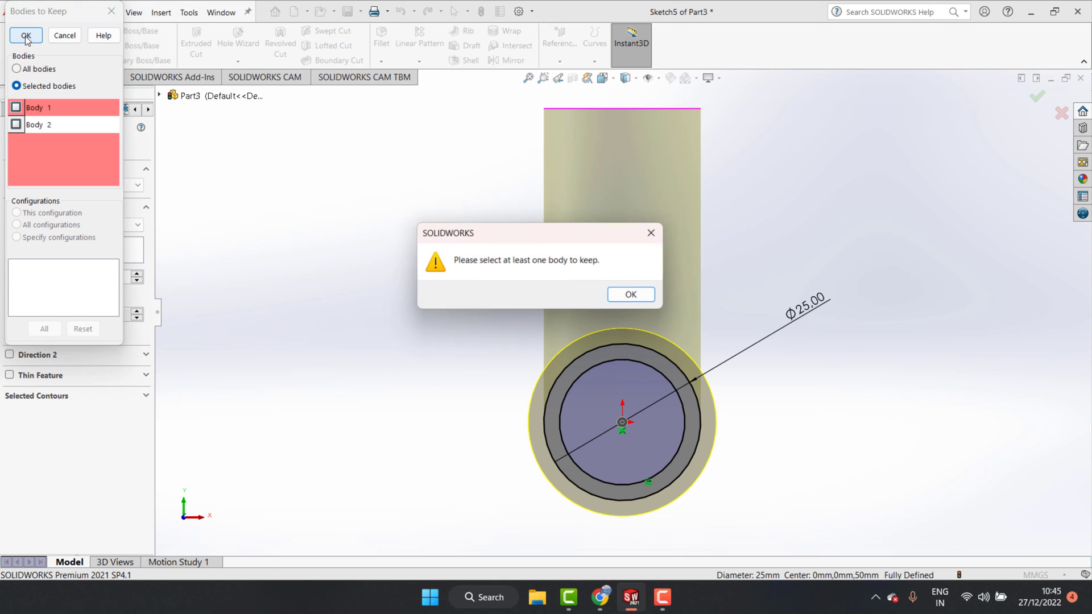
pyautogui.click(654, 237)
pyautogui.click(112, 14)
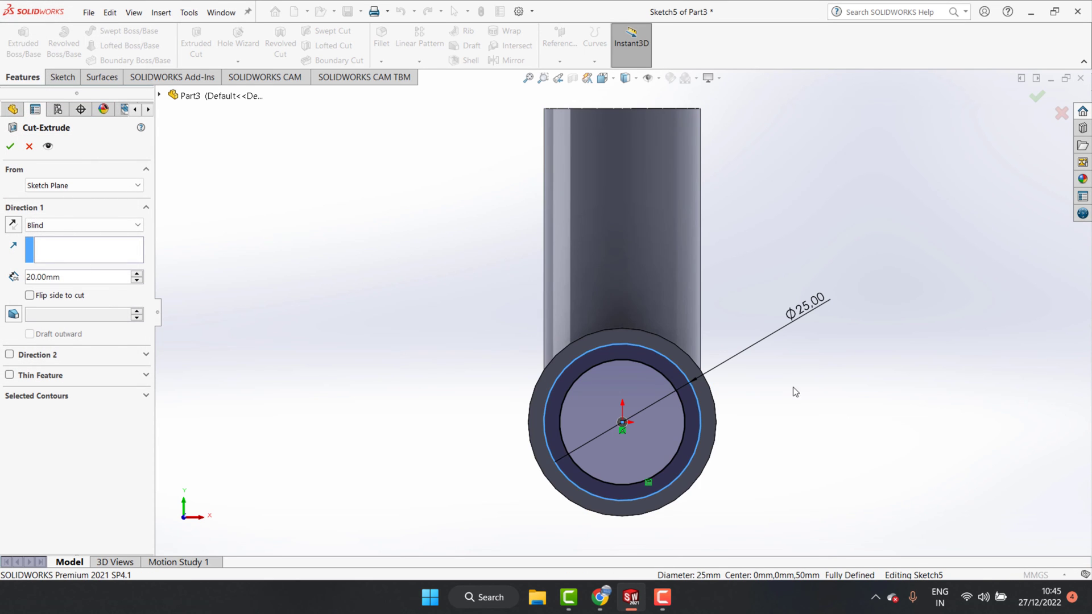
# Orbit to a 3-D view and cancel the pending cut
pyautogui.moveTo(824, 406); pyautogui.dragTo(315, 281, button='middle')
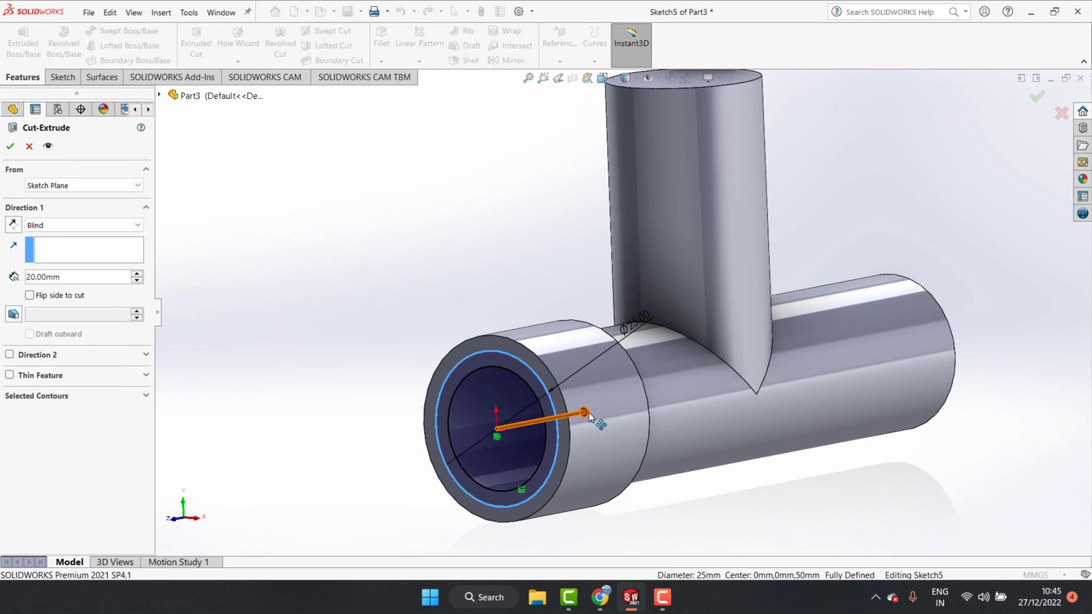
pyautogui.moveTo(589, 417); pyautogui.dragTo(587, 415)
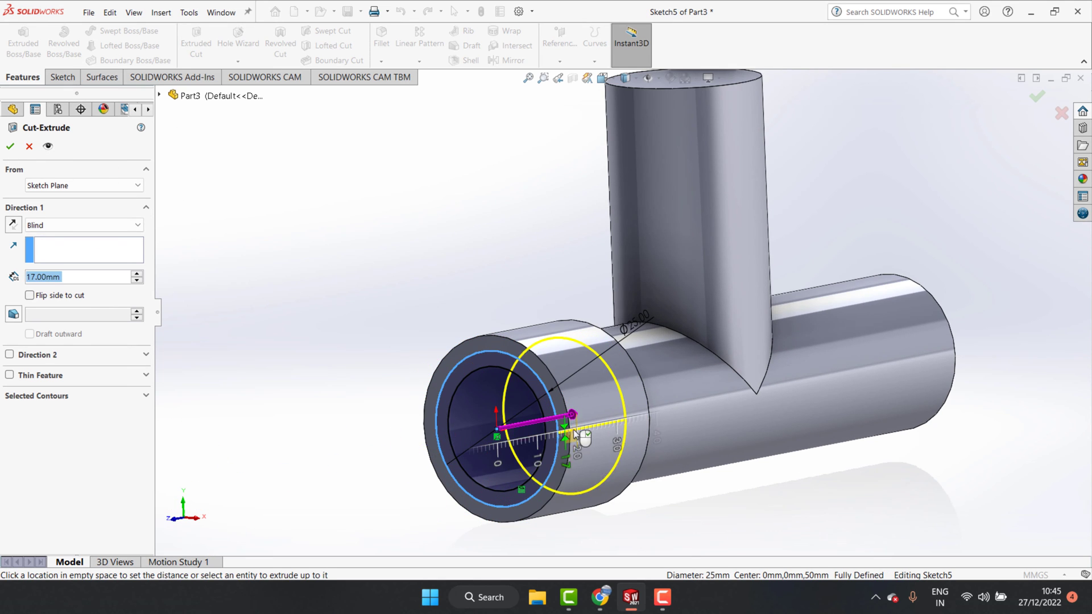
pyautogui.click(30, 148)
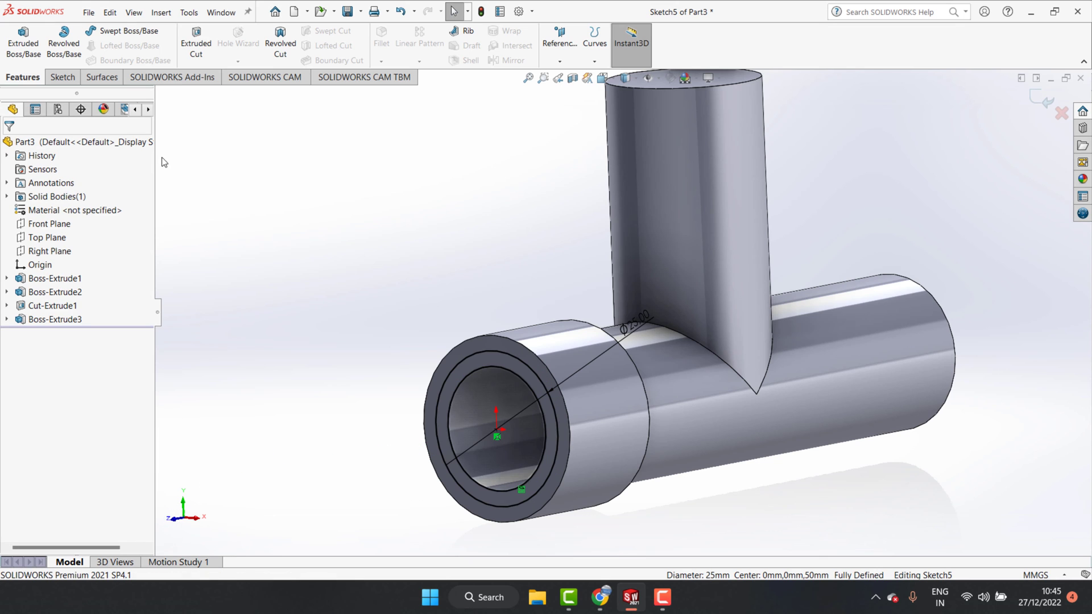
# Cut the outer Ø25 mm circle 15 mm deep as a counterbore
pyautogui.click(205, 31)
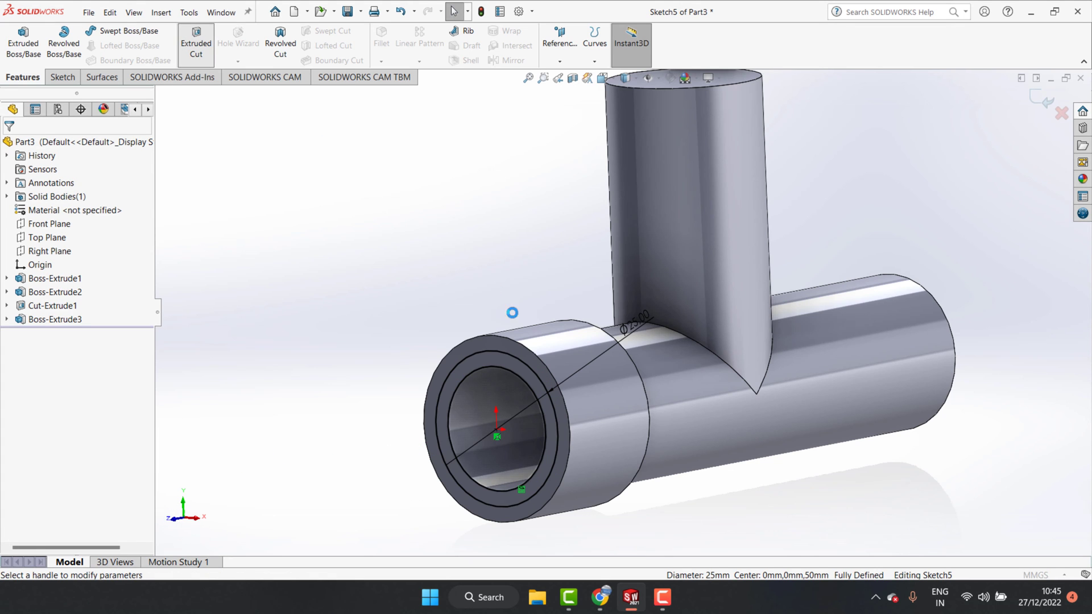
pyautogui.click(482, 363)
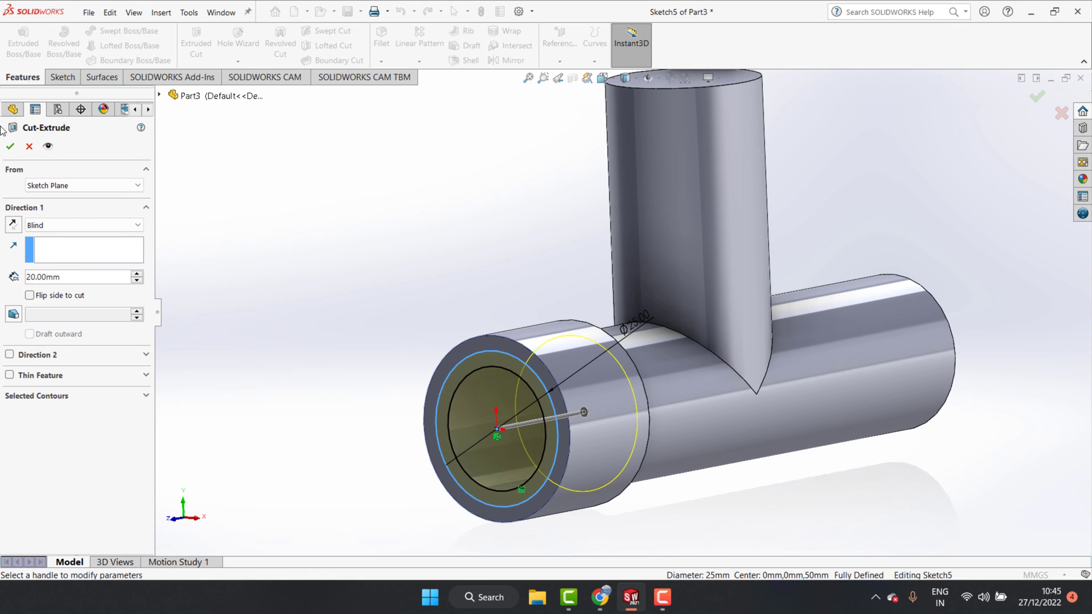
pyautogui.click(10, 146)
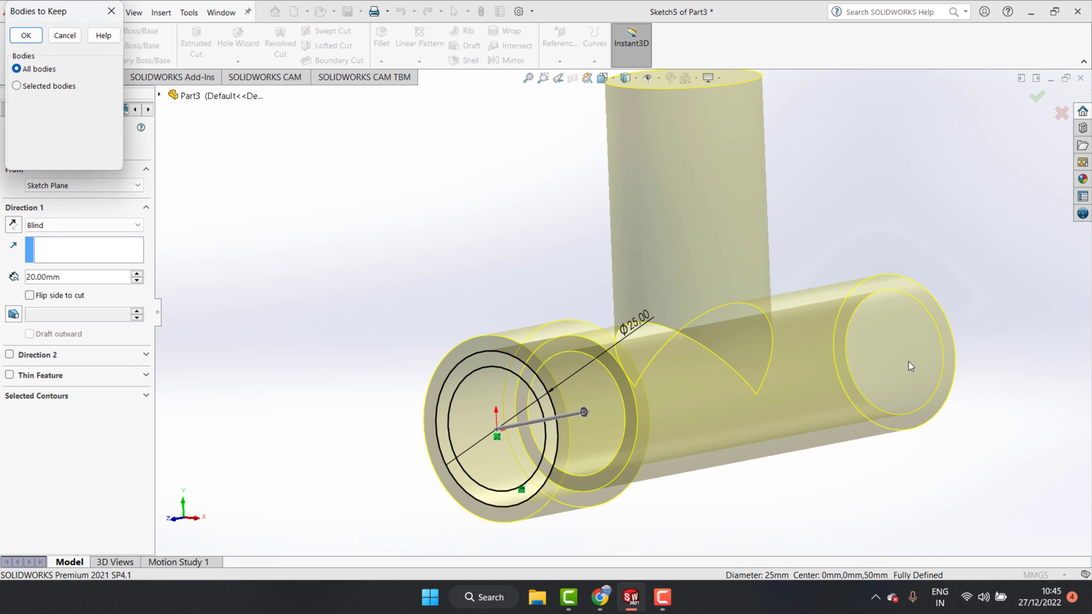
pyautogui.click(112, 12)
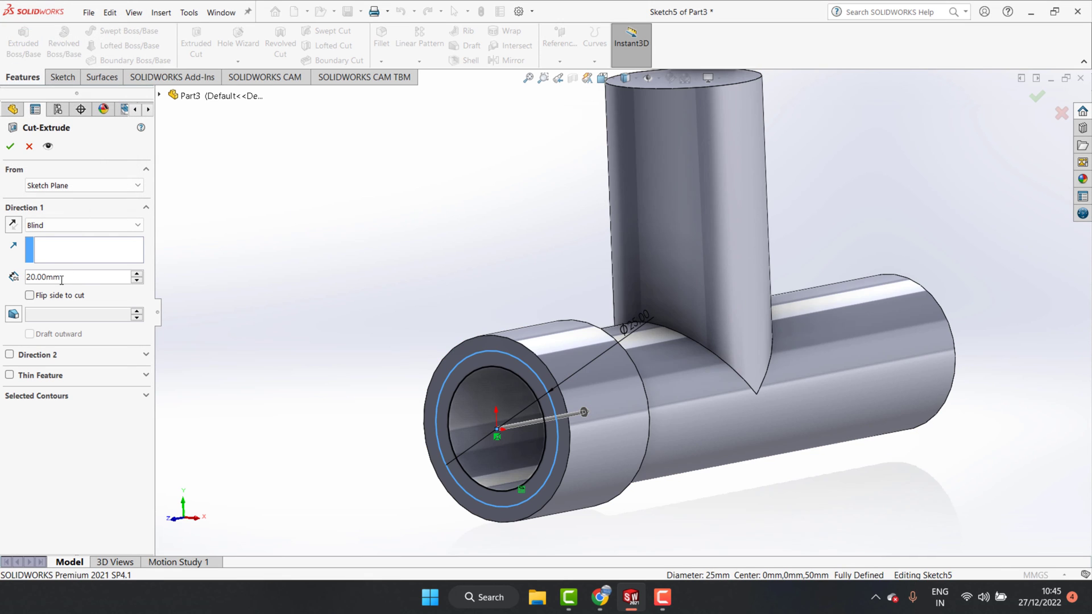
pyautogui.write('15')
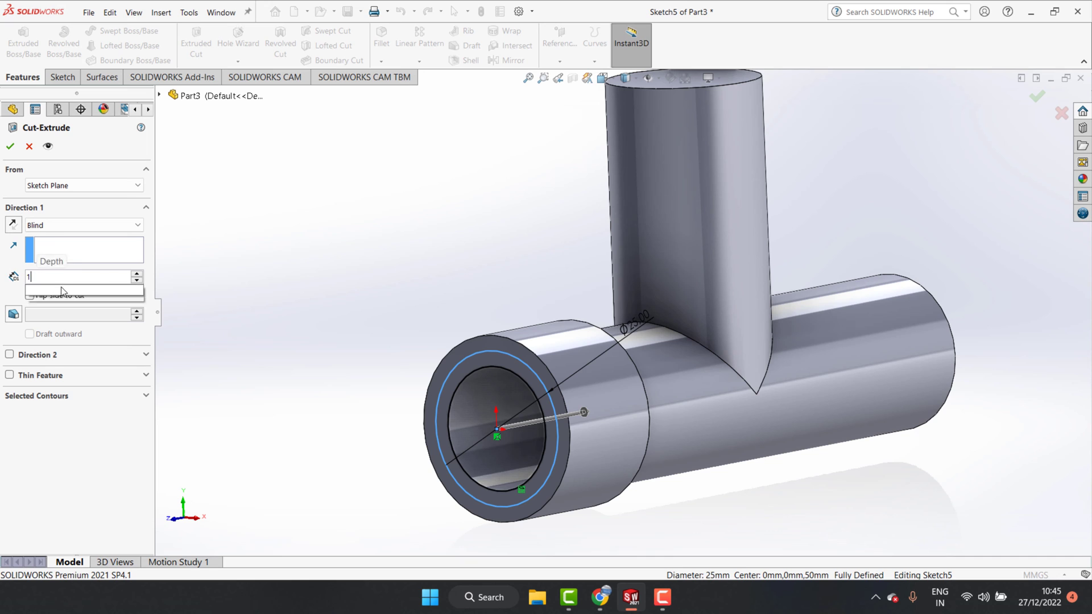
pyautogui.press('Return')
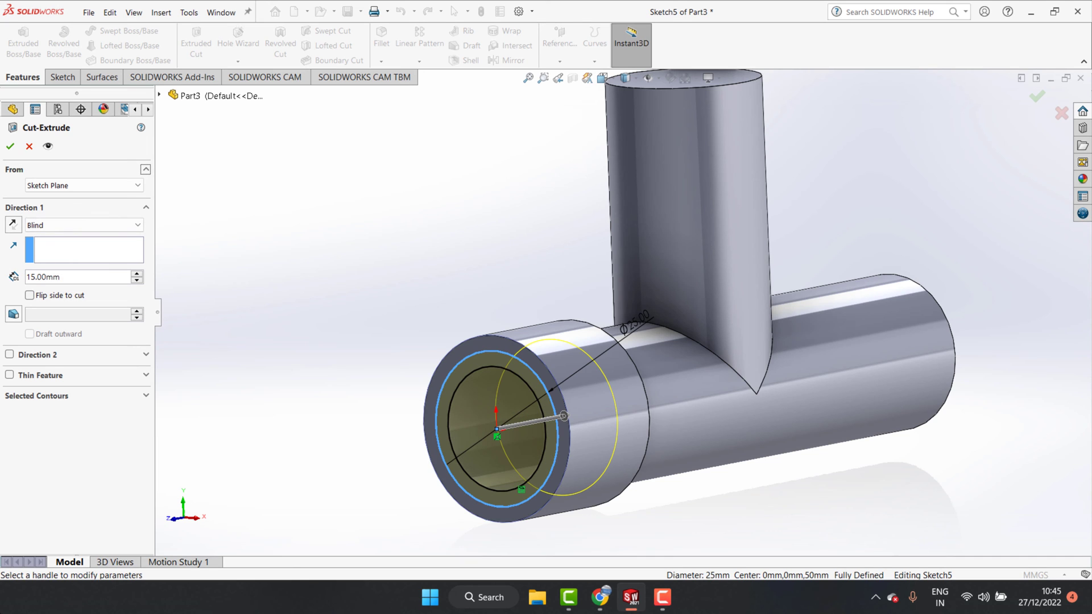
pyautogui.click(10, 146)
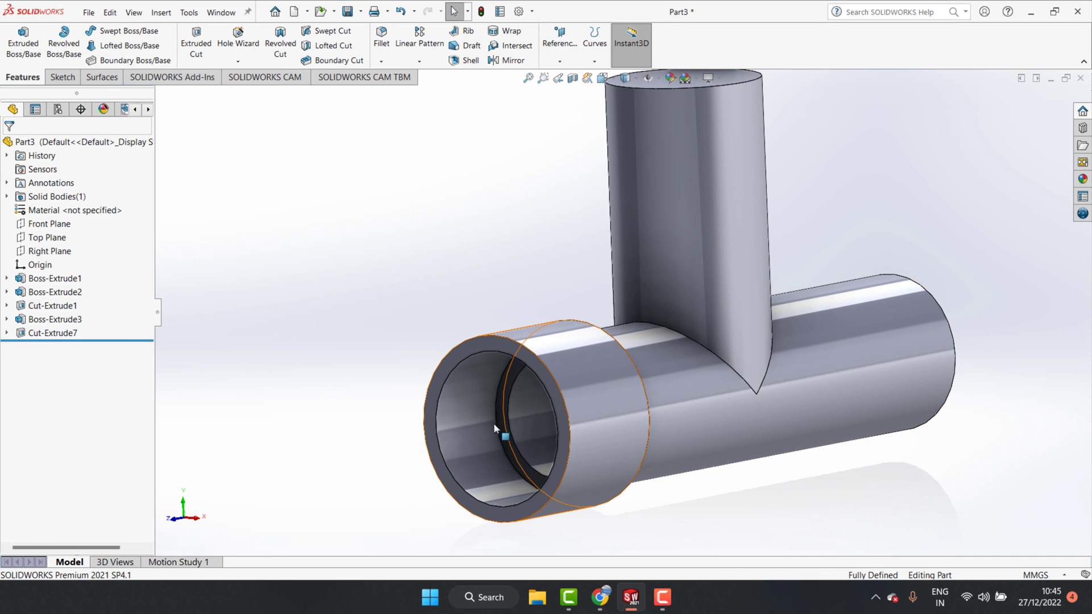
# Orbit and zoom around the collar to inspect the counterbore
pyautogui.moveTo(595, 425); pyautogui.dragTo(731, 446, button='middle')
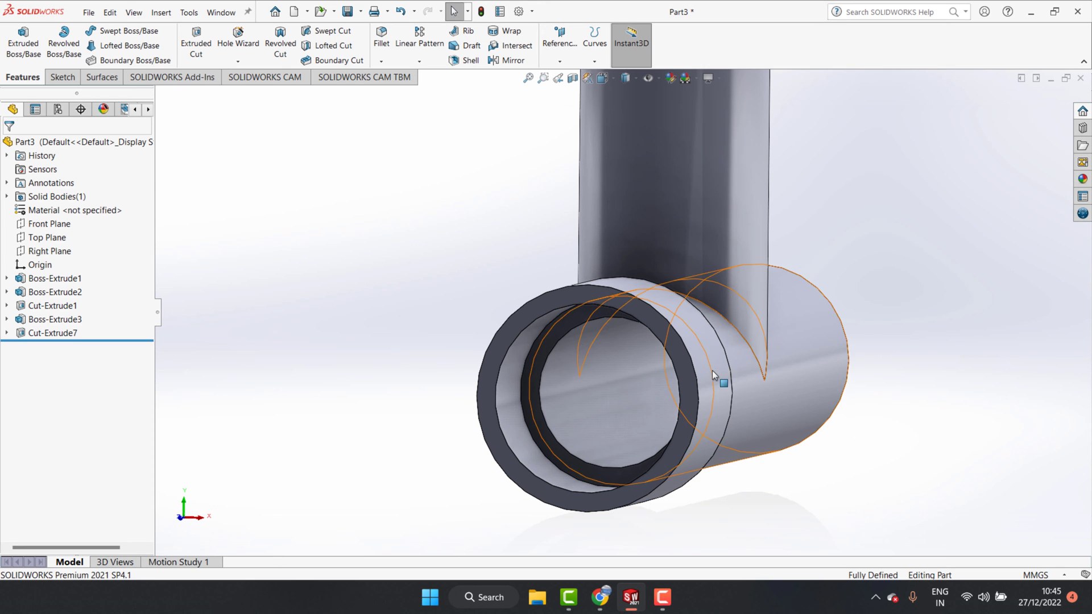
pyautogui.moveTo(712, 370); pyautogui.dragTo(732, 363, button='middle')
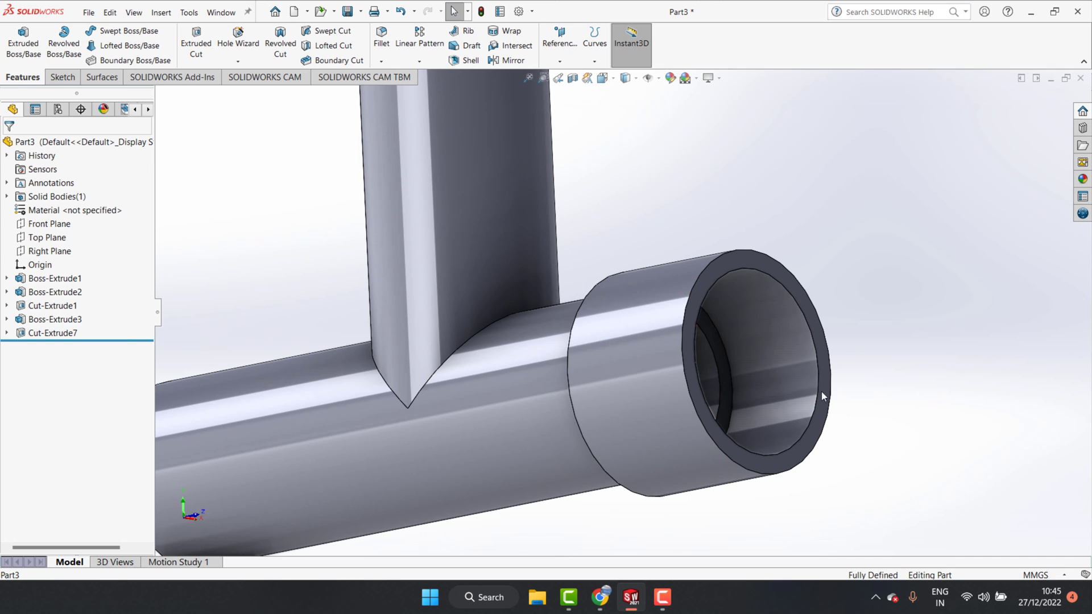
pyautogui.moveTo(821, 390); pyautogui.dragTo(725, 434, button='middle')
pyautogui.scroll(5, 774, 322)
pyautogui.scroll(-2, 773, 322)
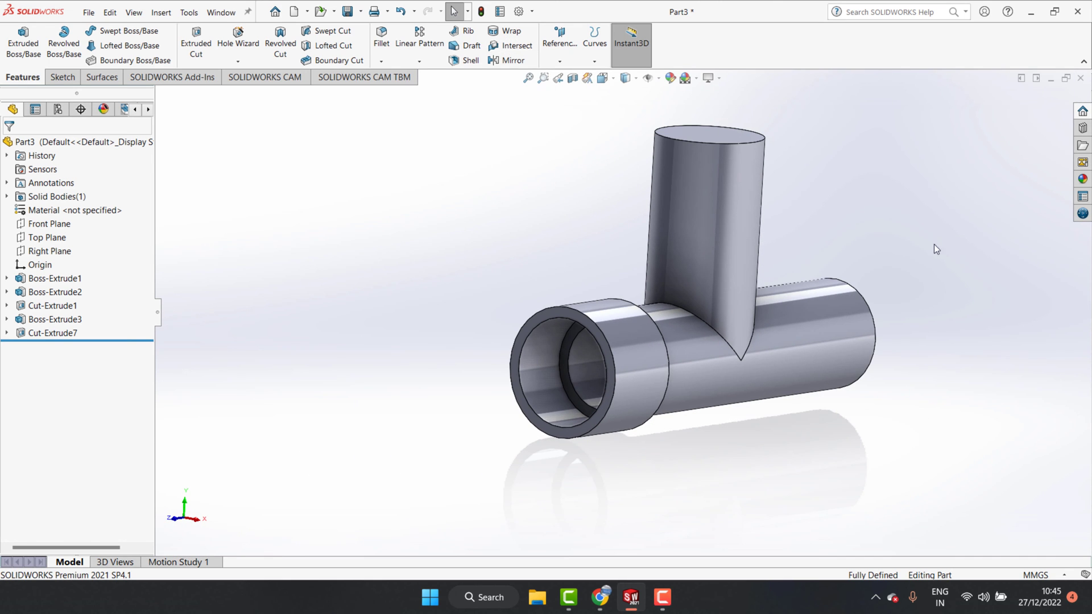
# Mirror Cut-Extrude7 and Boss-Extrude3 across the Front Plane in isometric view
pyautogui.click(419, 61)
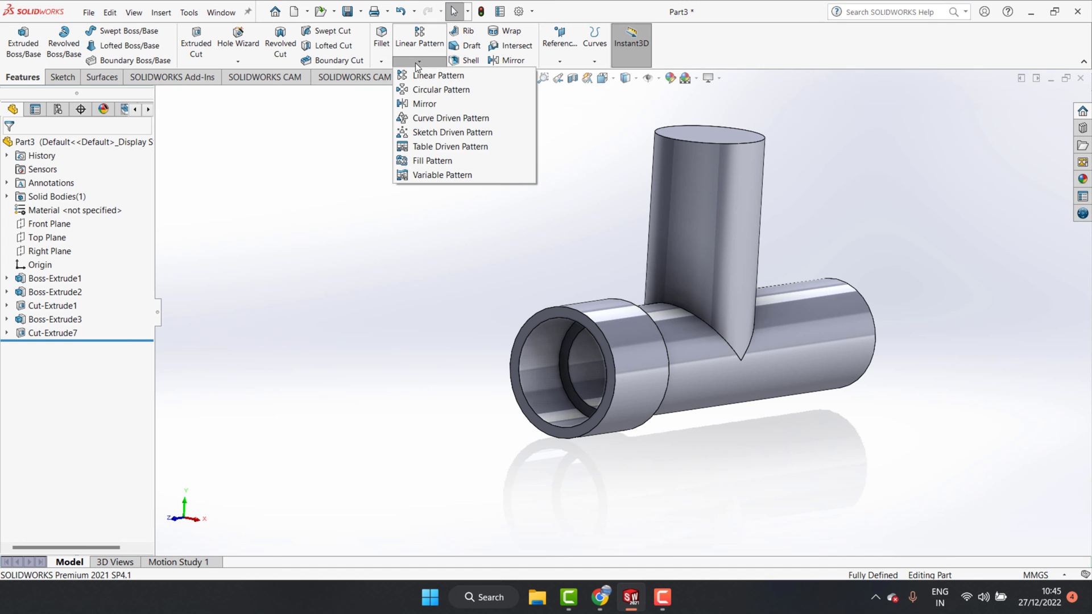
pyautogui.click(611, 83)
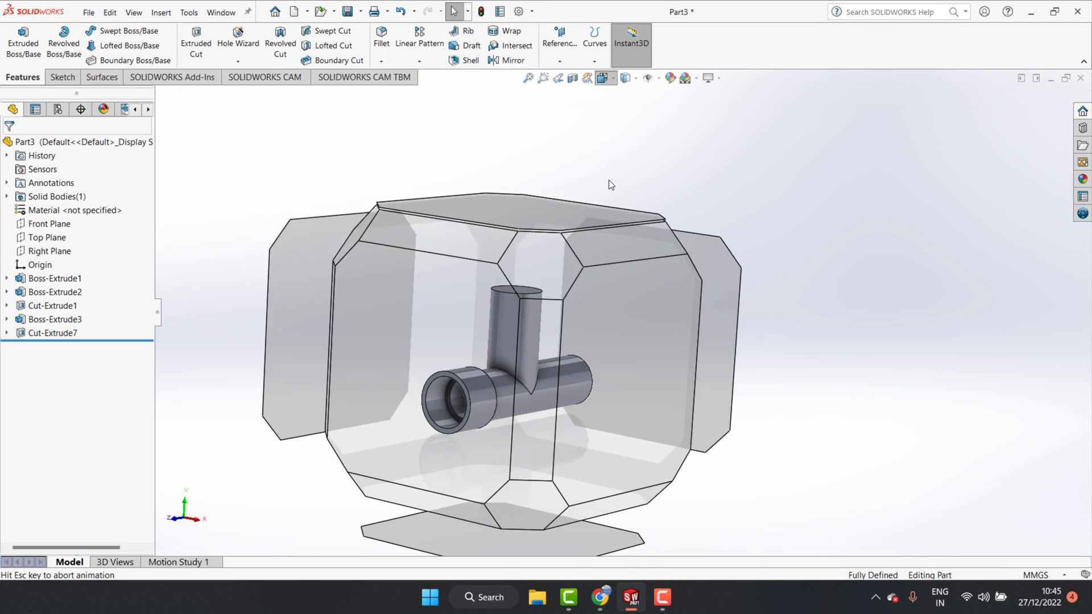
pyautogui.click(506, 295)
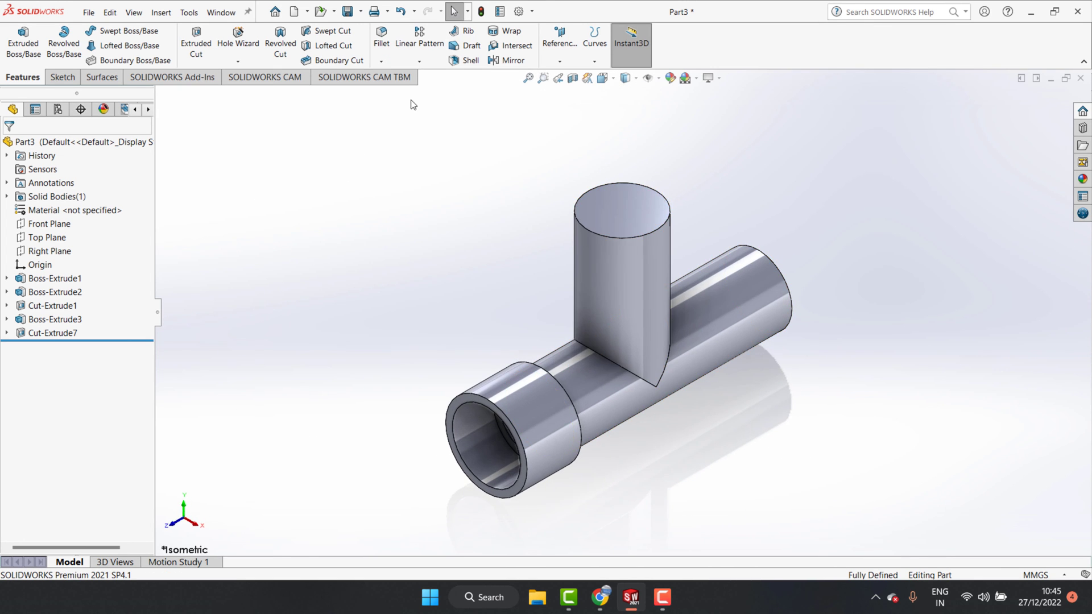
pyautogui.click(419, 61)
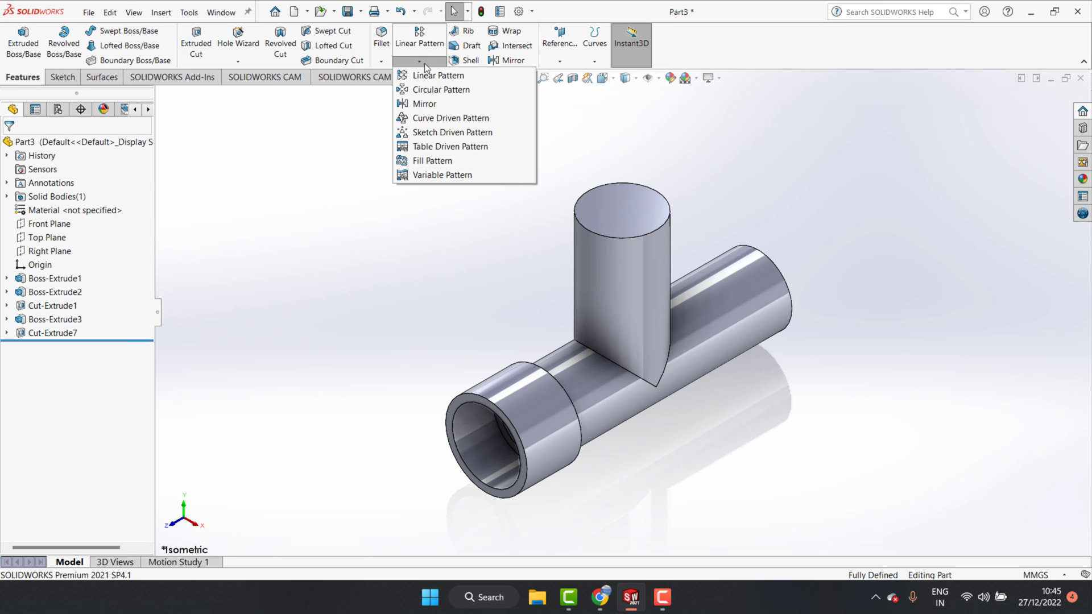
pyautogui.click(426, 105)
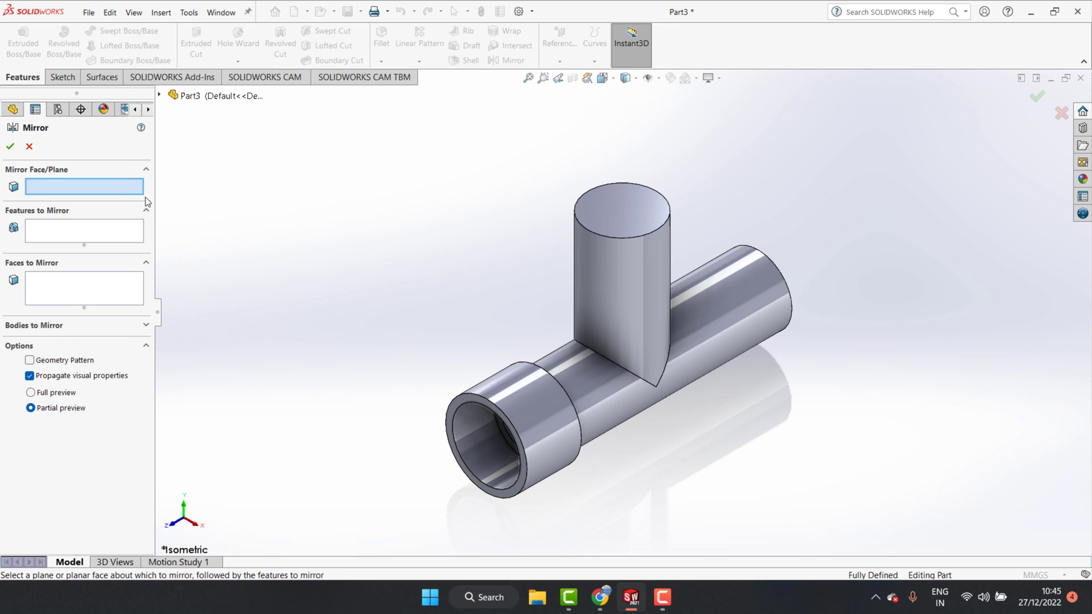
pyautogui.click(160, 95)
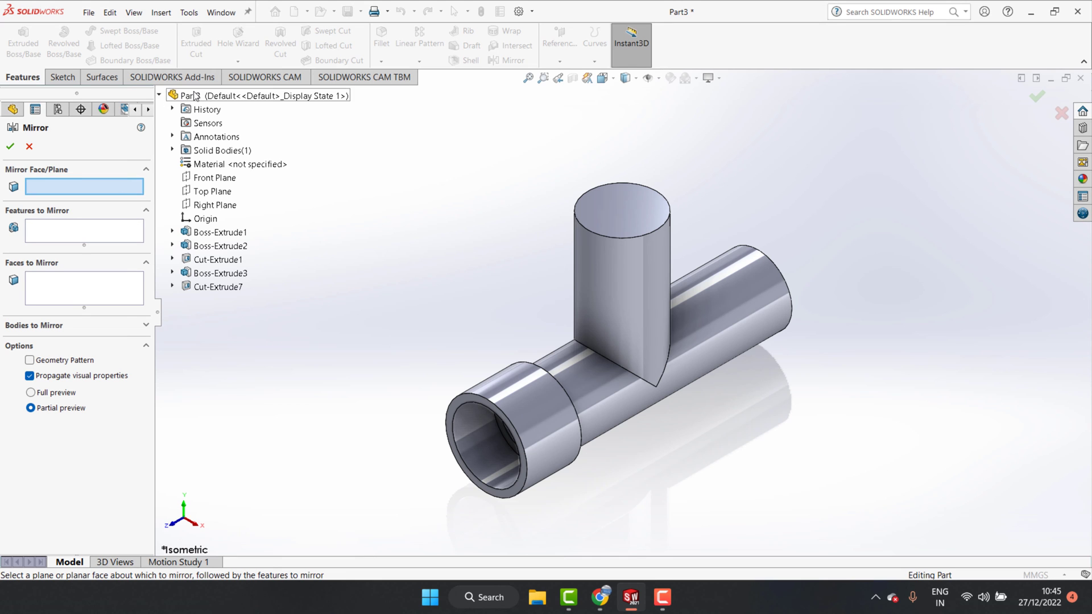
pyautogui.click(215, 178)
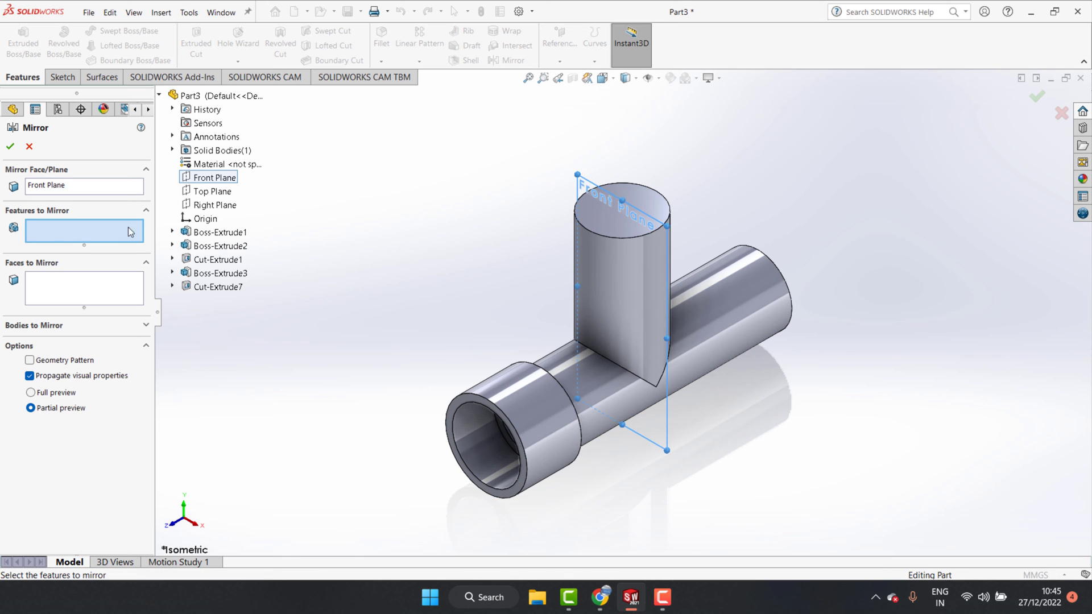
pyautogui.click(508, 455)
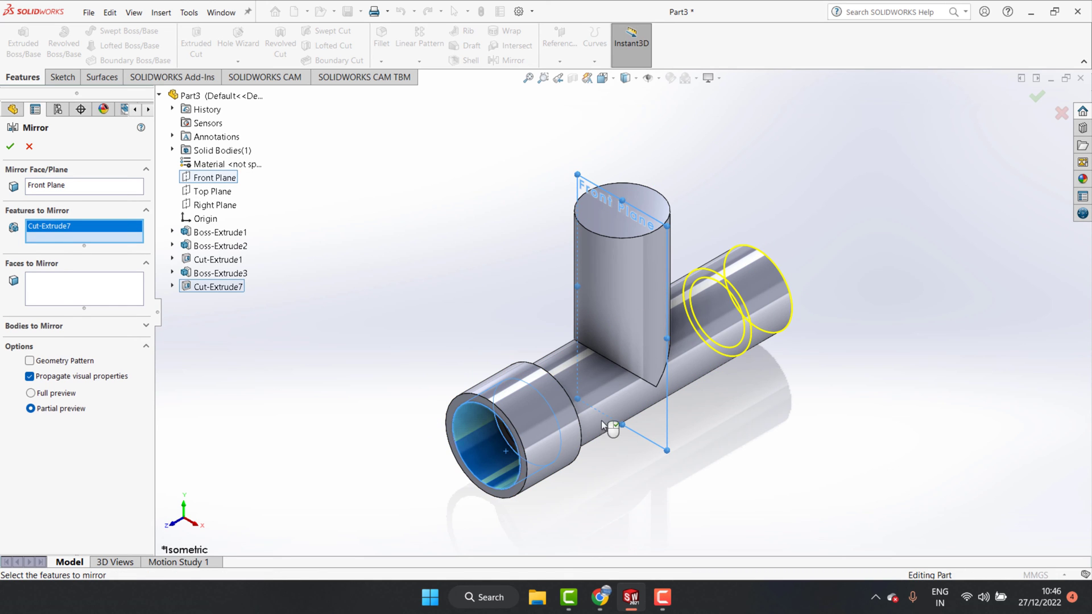
pyautogui.click(527, 407)
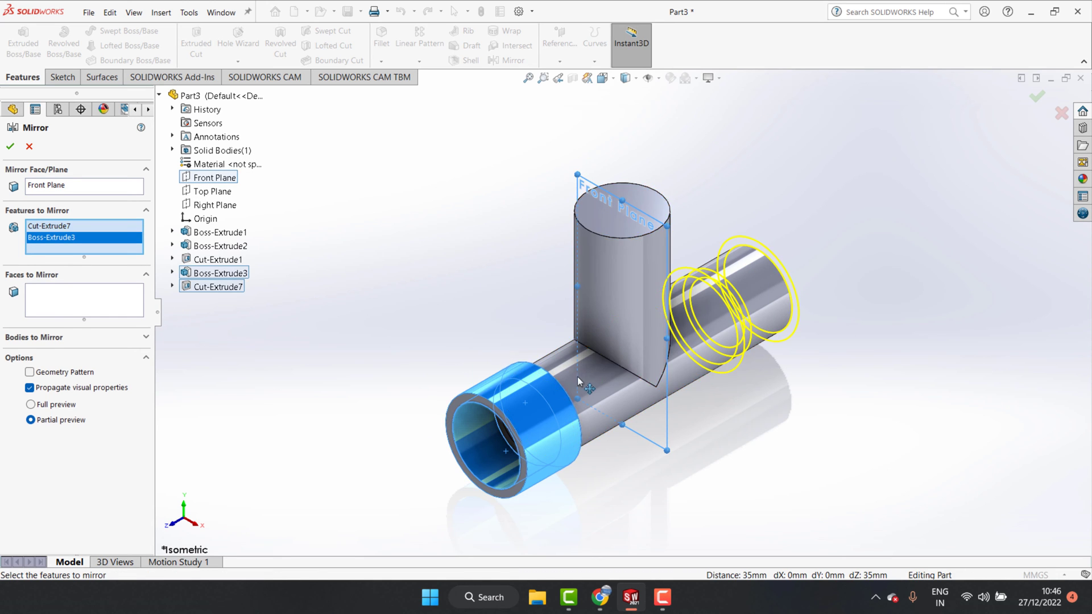
pyautogui.click(15, 148)
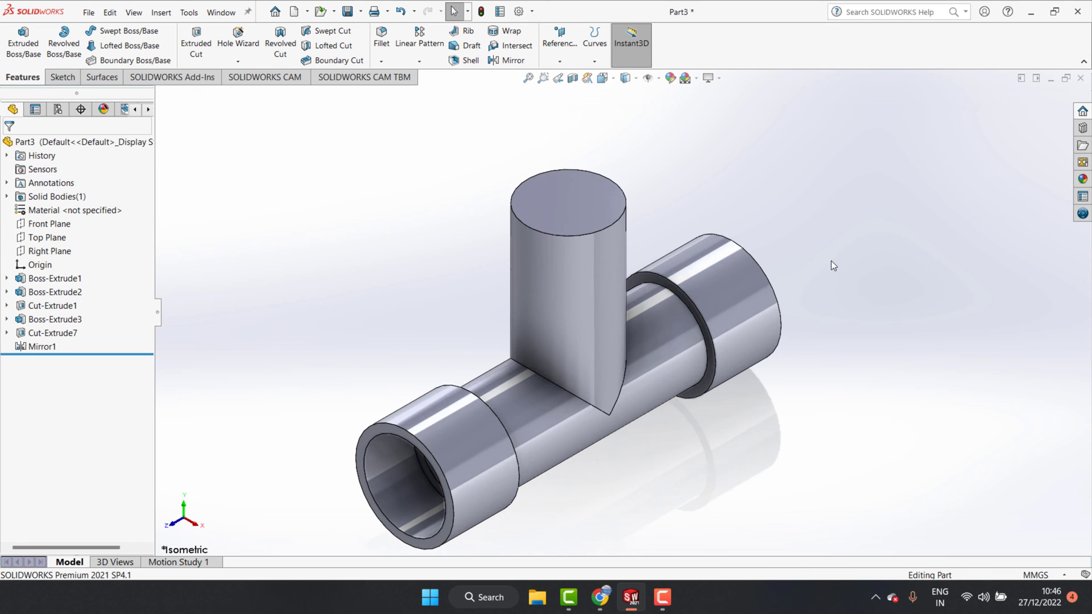
# Start a sketch on the branch top face, viewed normal to it
pyautogui.moveTo(831, 260); pyautogui.dragTo(770, 316, button='middle')
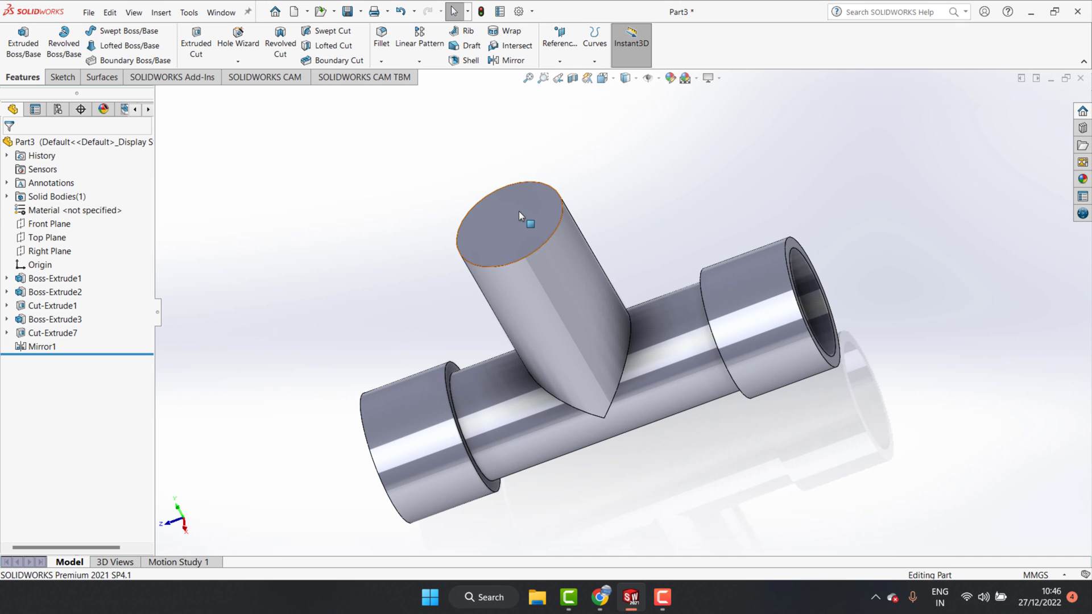
pyautogui.click(519, 211)
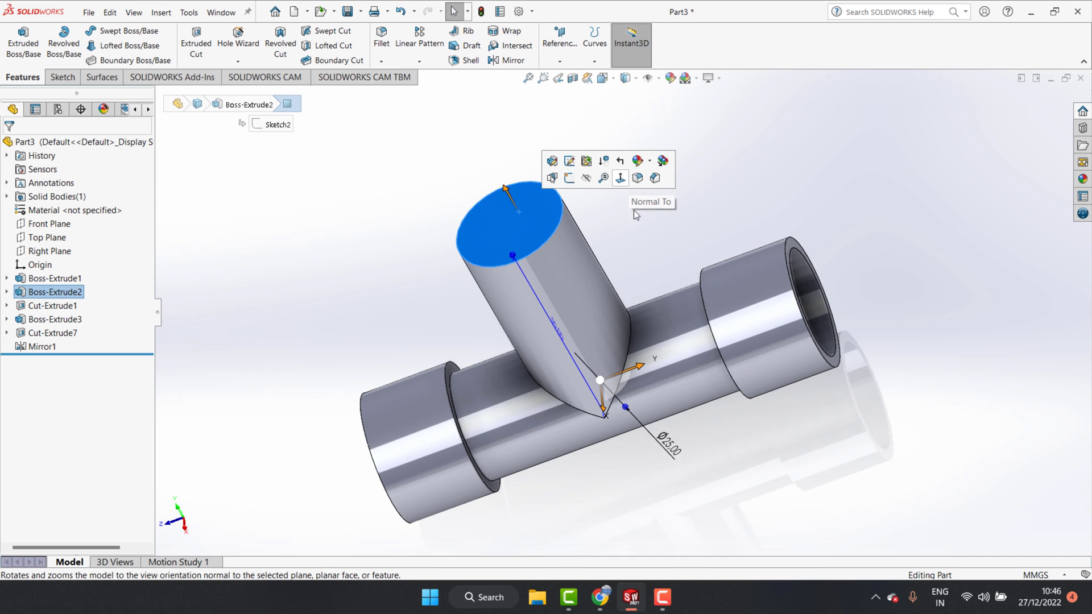
pyautogui.click(637, 223)
pyautogui.click(524, 217)
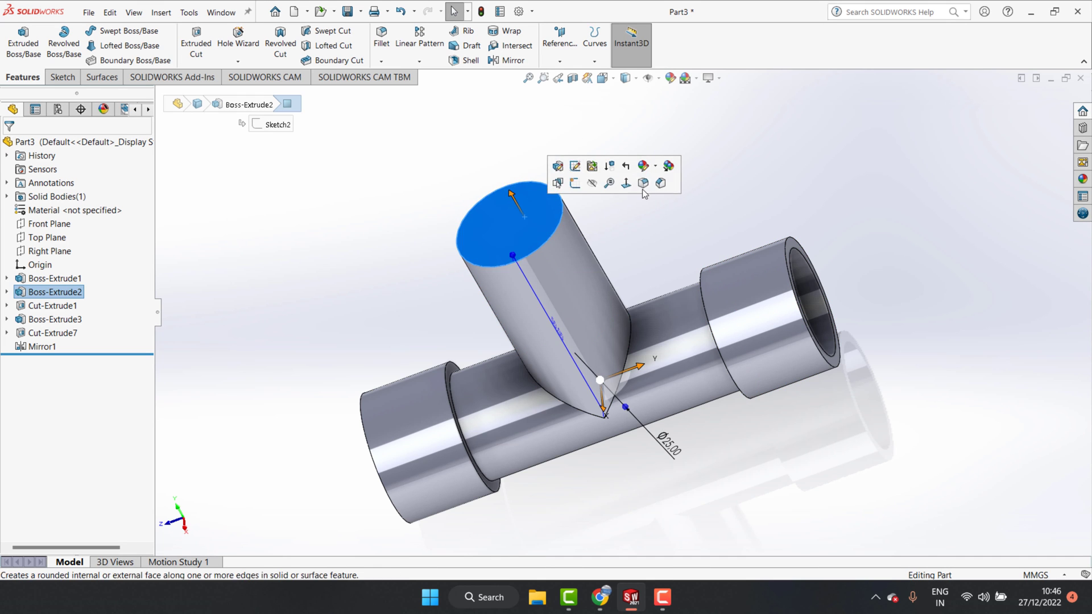
pyautogui.click(623, 190)
pyautogui.click(62, 77)
# Draw a circle centred on the branch axis and dimension it Ø20 mm
pyautogui.click(129, 31)
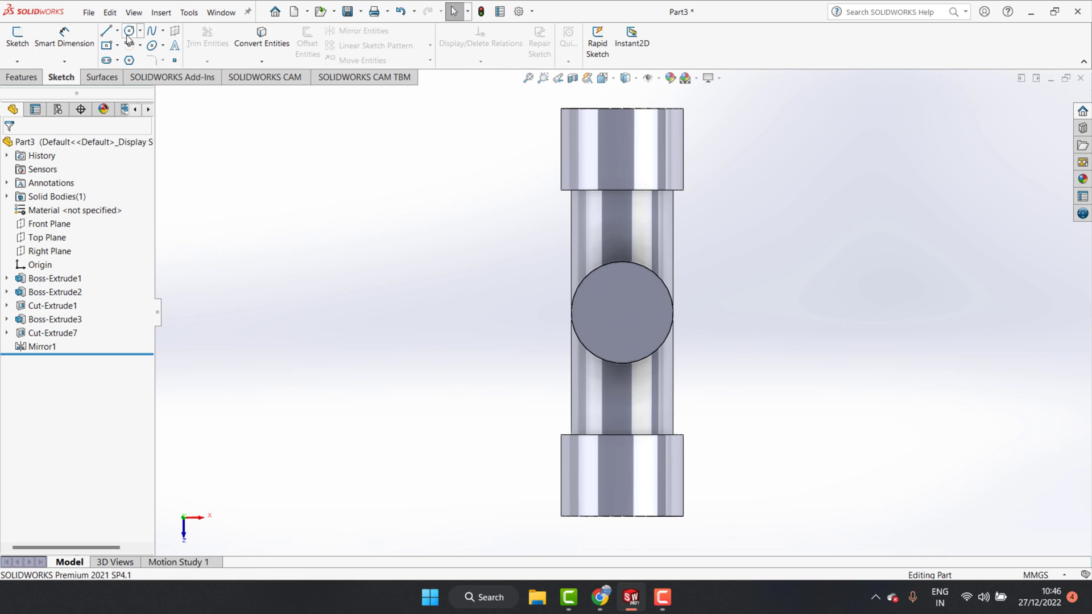
pyautogui.click(621, 311)
pyautogui.click(626, 279)
pyautogui.click(65, 37)
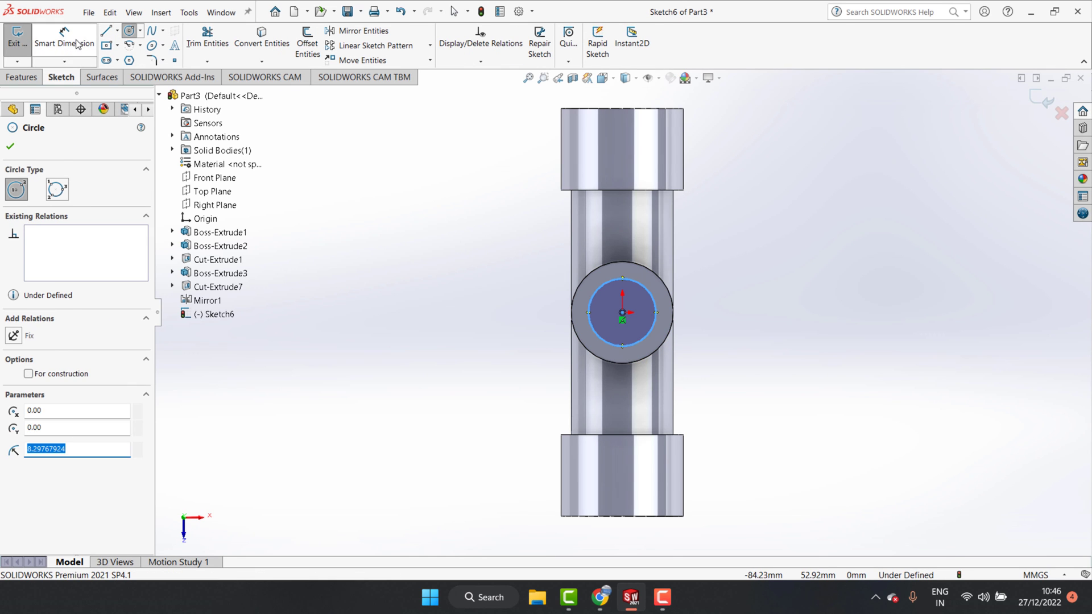
pyautogui.click(654, 294)
pyautogui.click(734, 192)
pyautogui.write('20')
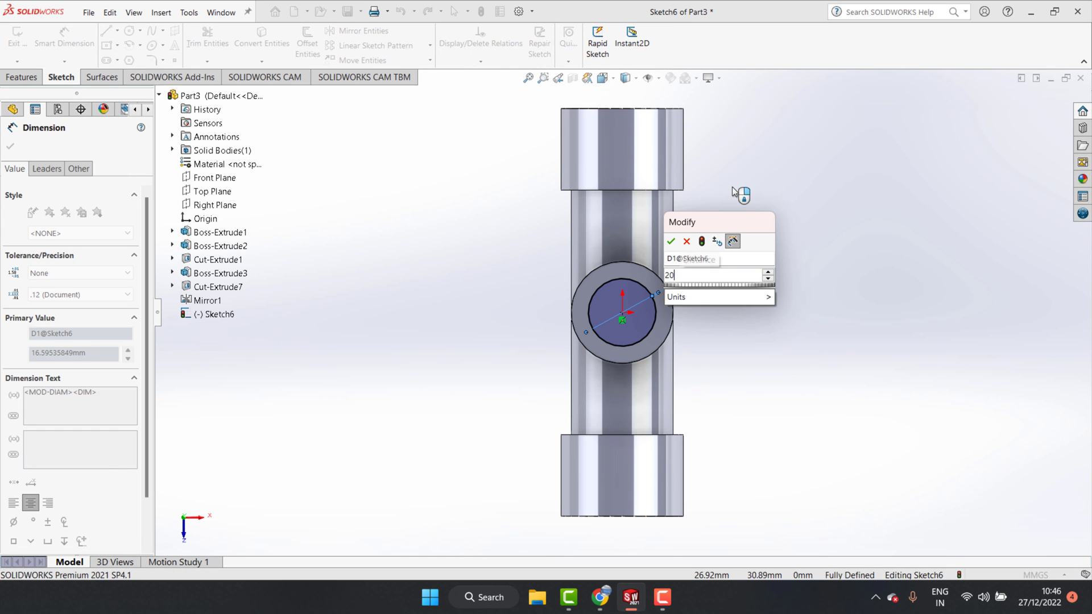
pyautogui.press('Return')
pyautogui.press('Escape')
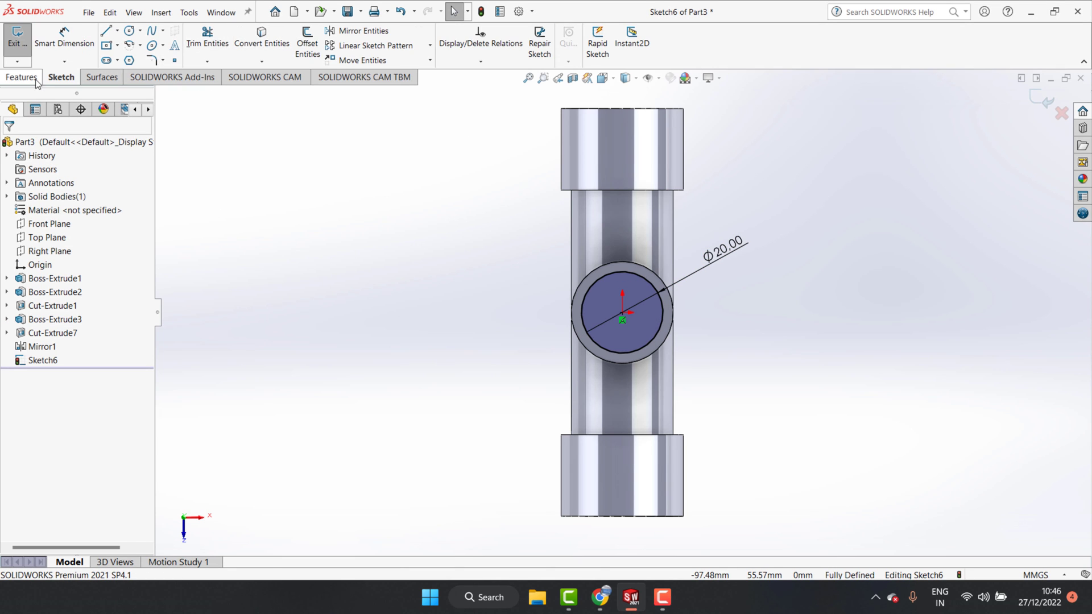
# Extrude-cut the Ø20 mm circle 10 mm deep into the branch end
pyautogui.click(22, 77)
pyautogui.click(196, 43)
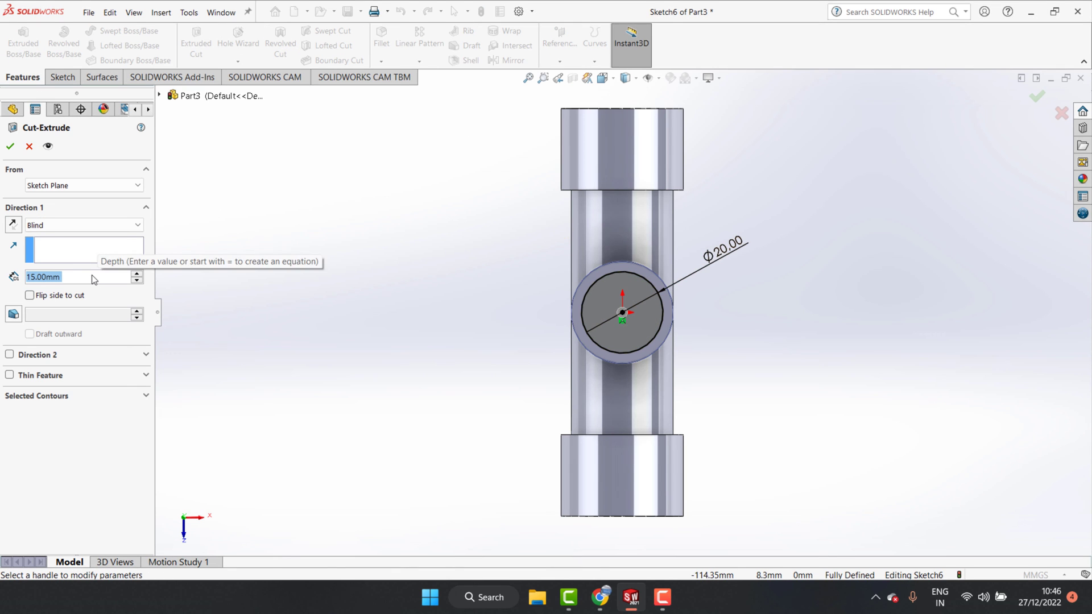
pyautogui.write('10')
pyautogui.press('Return')
pyautogui.click(11, 146)
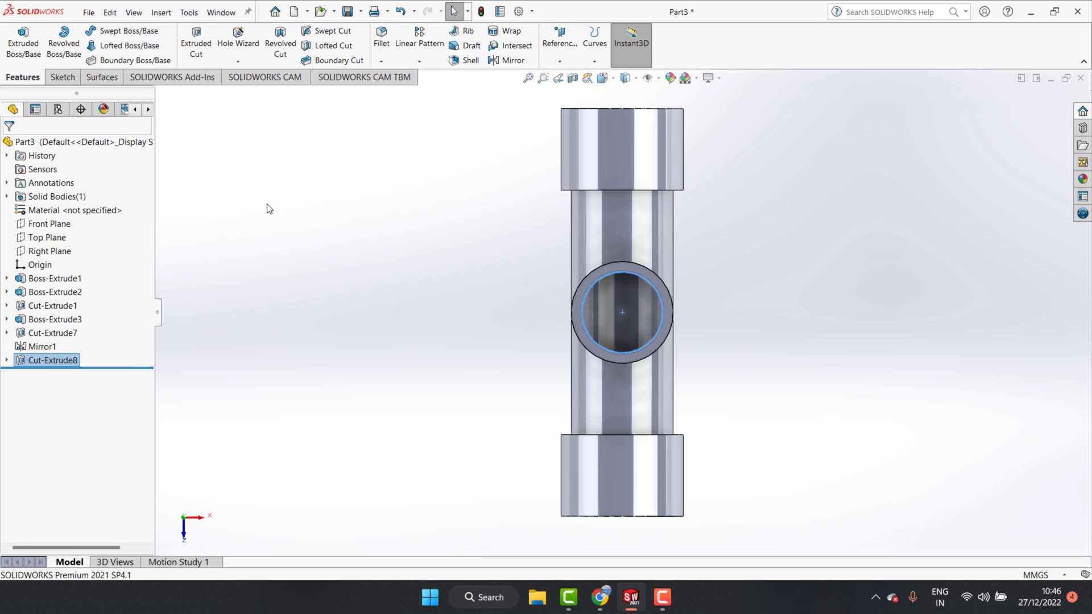
pyautogui.click(61, 77)
# Sketch a Ø30 mm circle centred on the origin on the branch end face
pyautogui.click(130, 30)
pyautogui.click(665, 307)
pyautogui.click(622, 312)
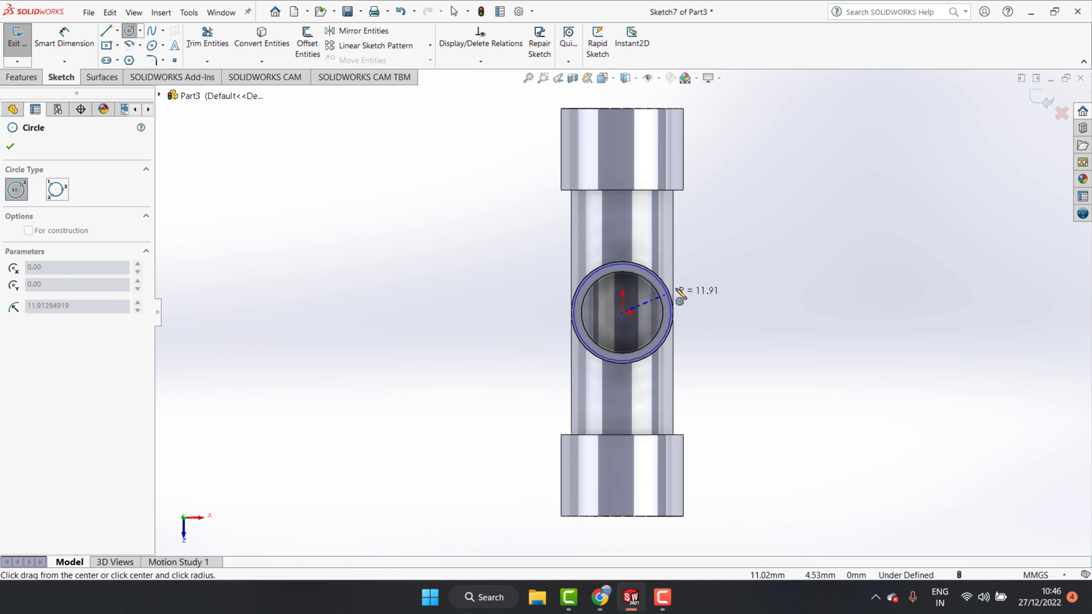
pyautogui.click(688, 276)
pyautogui.moveTo(747, 272); pyautogui.dragTo(782, 233, button='right')
pyautogui.click(782, 233)
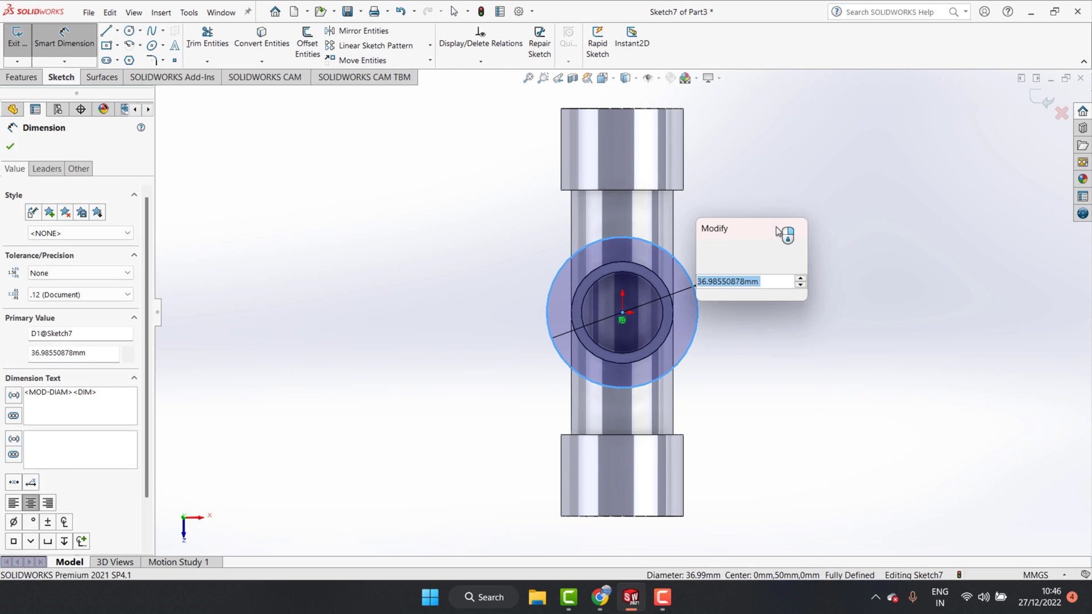
pyautogui.write('30')
pyautogui.press('Return')
# Convert the inner edge of the branch bore into the collar sketch
pyautogui.click(11, 148)
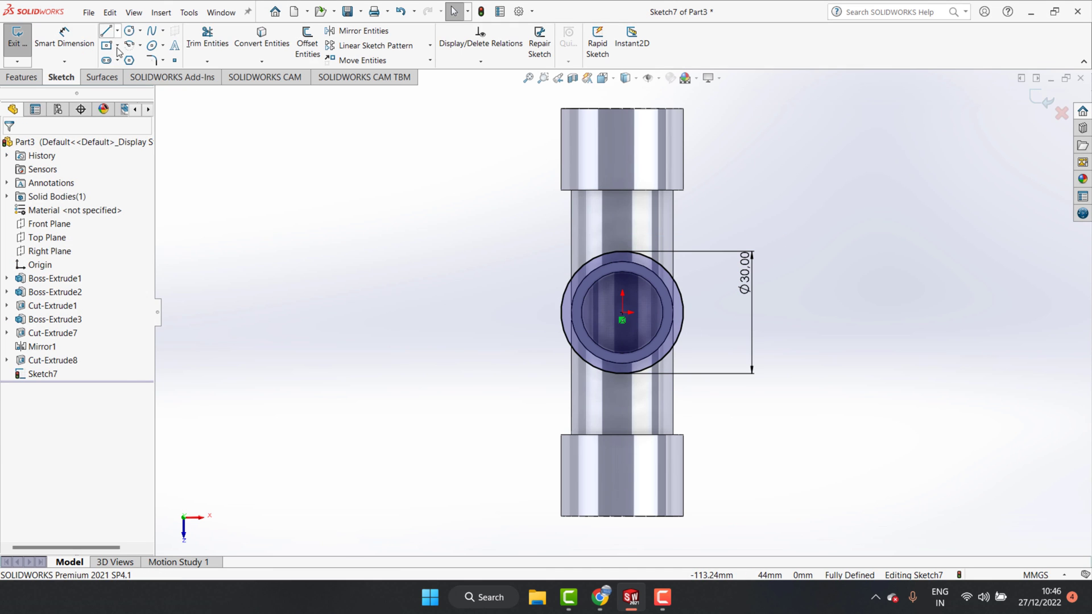
pyautogui.click(262, 37)
pyautogui.click(621, 283)
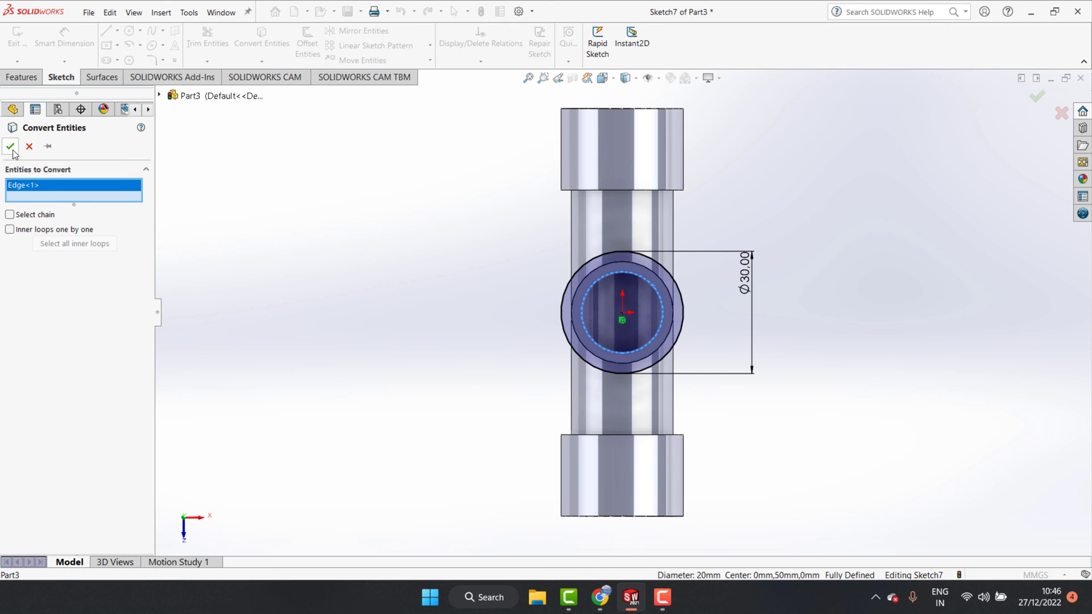
pyautogui.rightClick(621, 284)
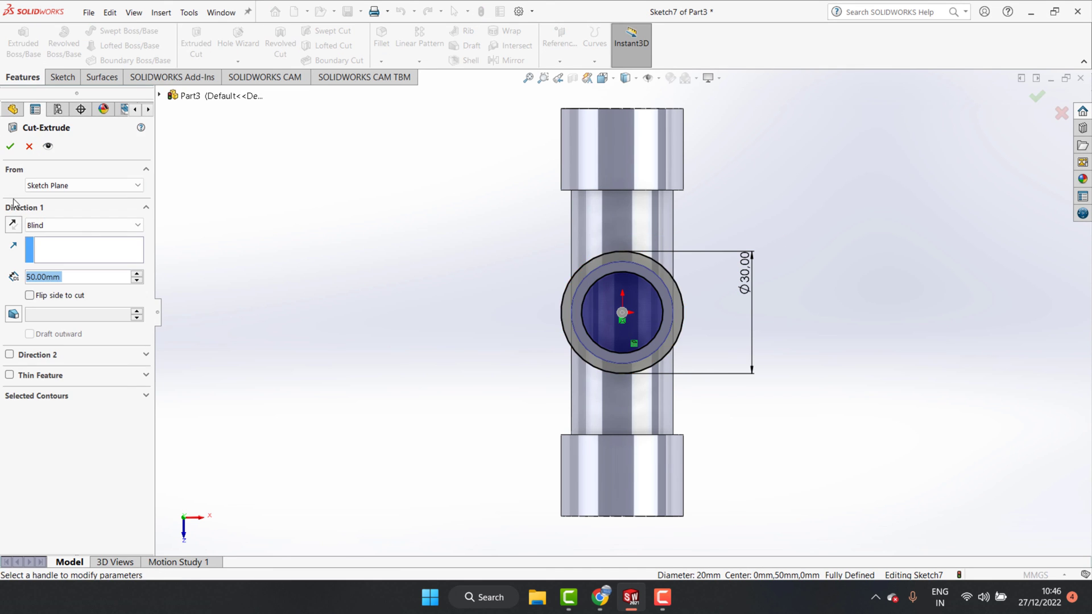
pyautogui.write('20')
pyautogui.press('Return')
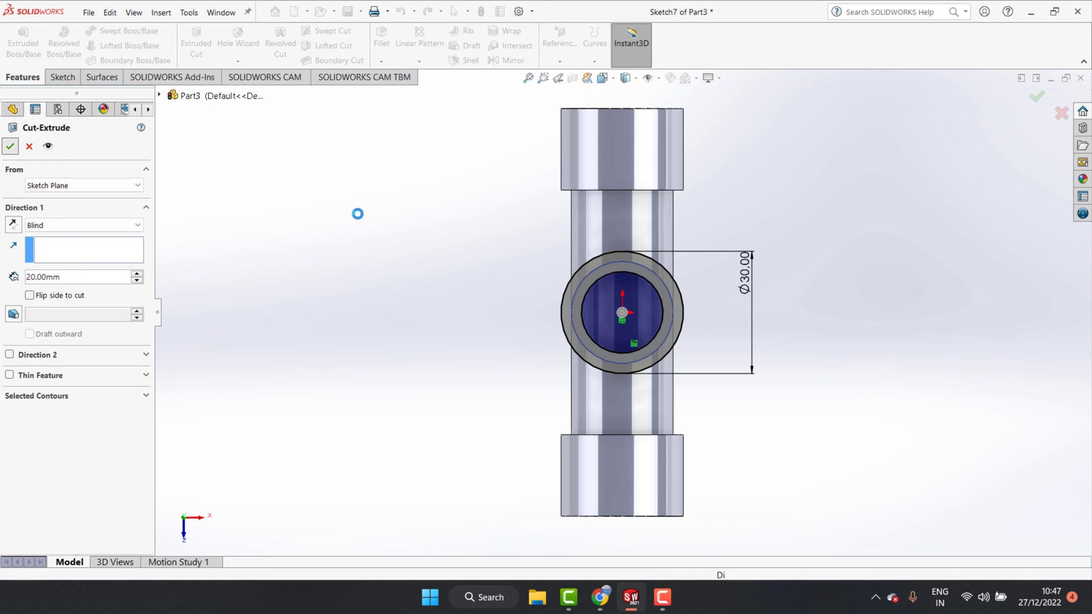
pyautogui.press('Return')
# Extrude the ring 20 mm as a collar, reversed back along the branch
pyautogui.press('e')
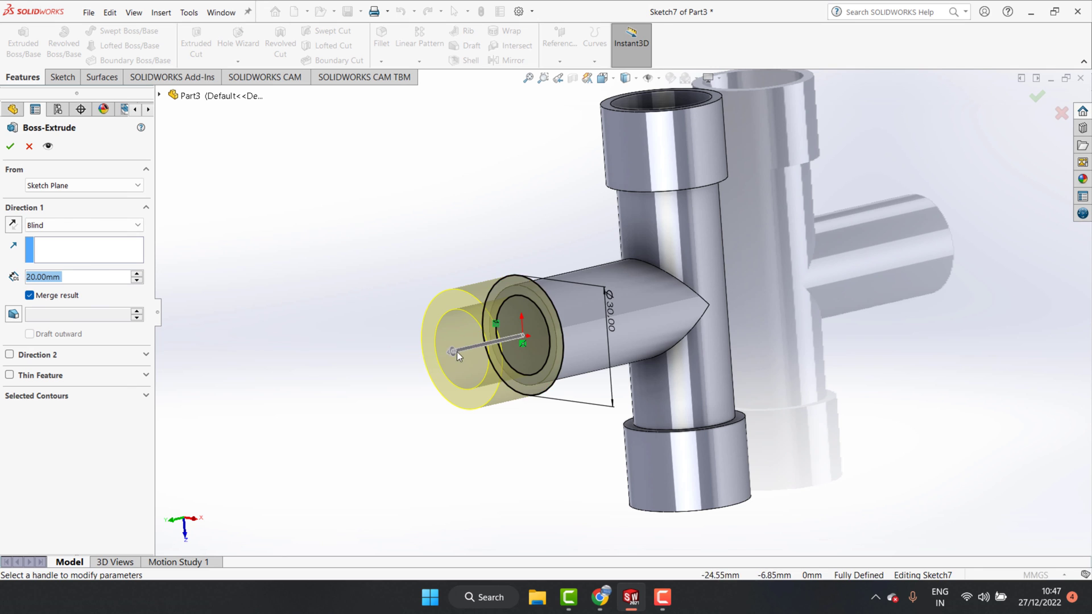
pyautogui.moveTo(455, 351); pyautogui.dragTo(606, 315)
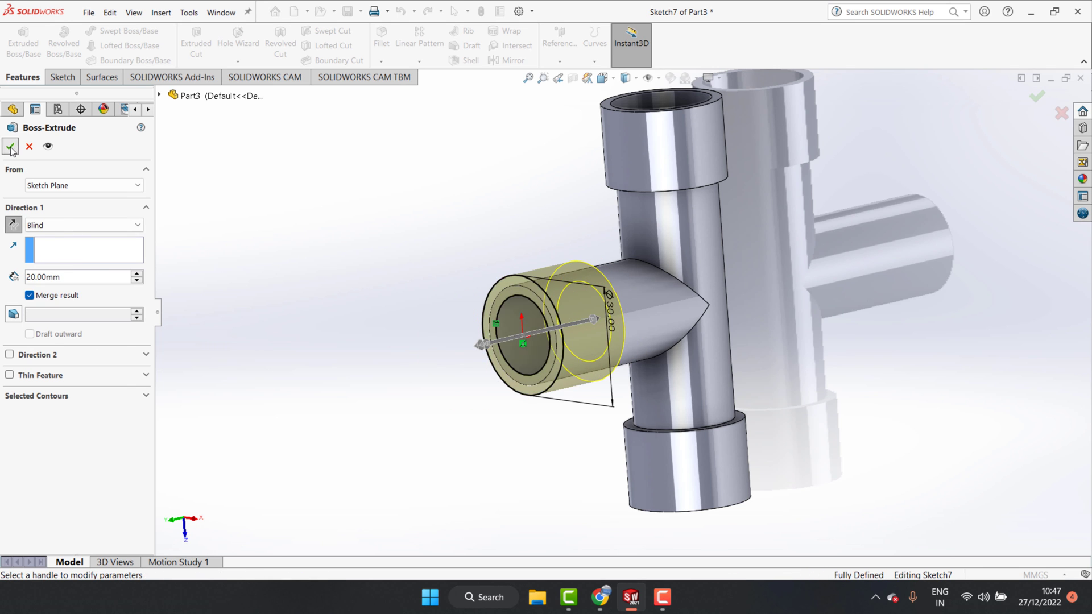
pyautogui.press('Return')
pyautogui.scroll(-3, 521, 294)
pyautogui.click(523, 288)
# Sketch a Ø25 mm circle centred on the origin on the branch collar face
pyautogui.click(637, 239)
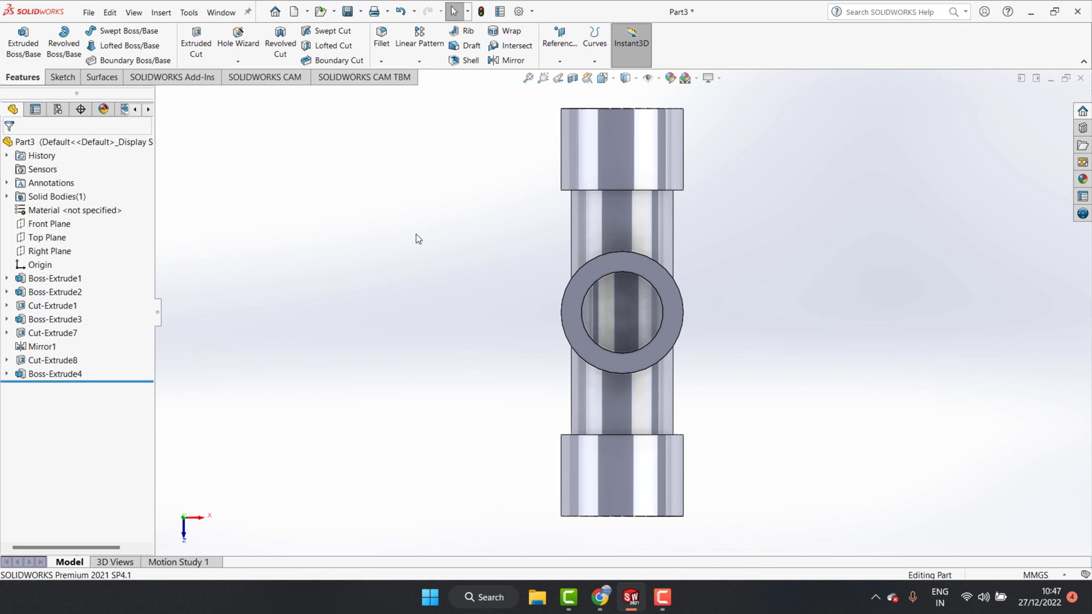
pyautogui.click(69, 78)
pyautogui.click(17, 40)
pyautogui.click(129, 30)
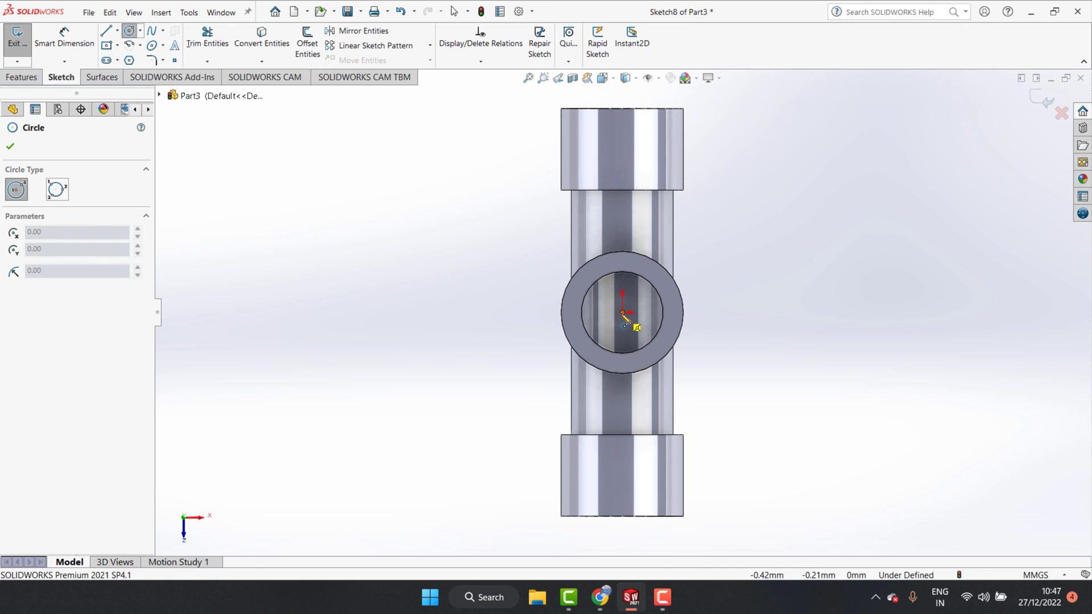
pyautogui.click(623, 311)
pyautogui.click(699, 290)
pyautogui.press('d')
pyautogui.click(701, 294)
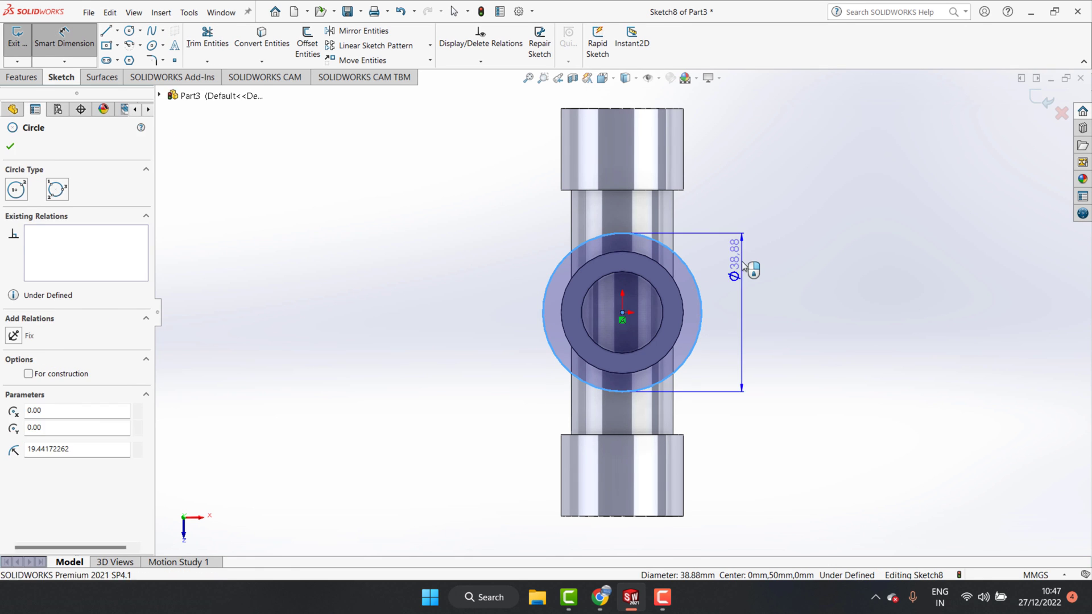
pyautogui.click(742, 270)
pyautogui.write('25')
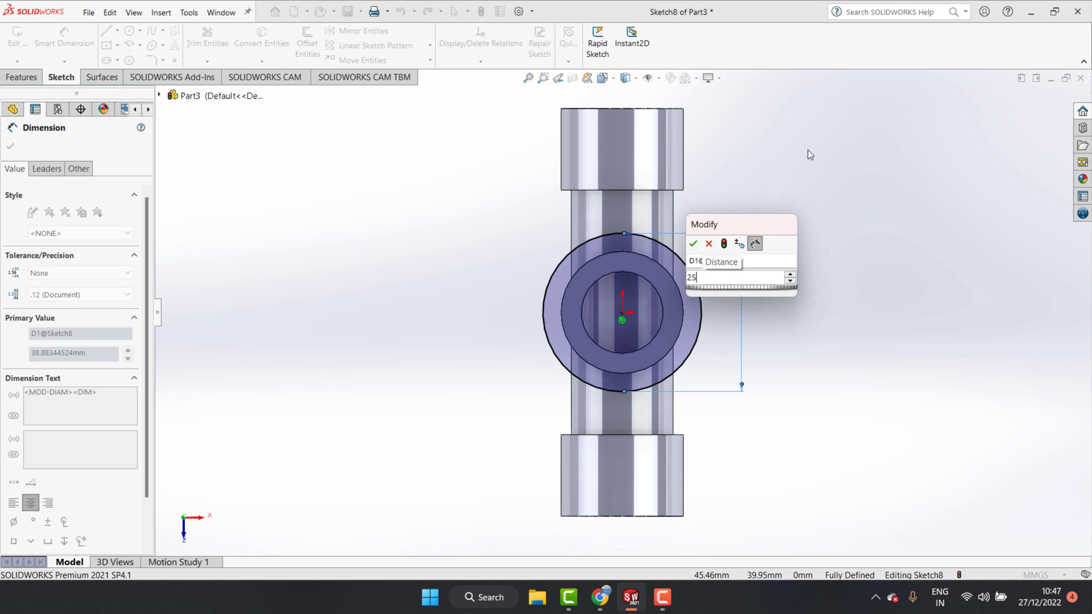
pyautogui.press('Return')
# Convert the inner bore edge and extrude-cut the ring 20 mm deep
pyautogui.click(10, 146)
pyautogui.click(257, 38)
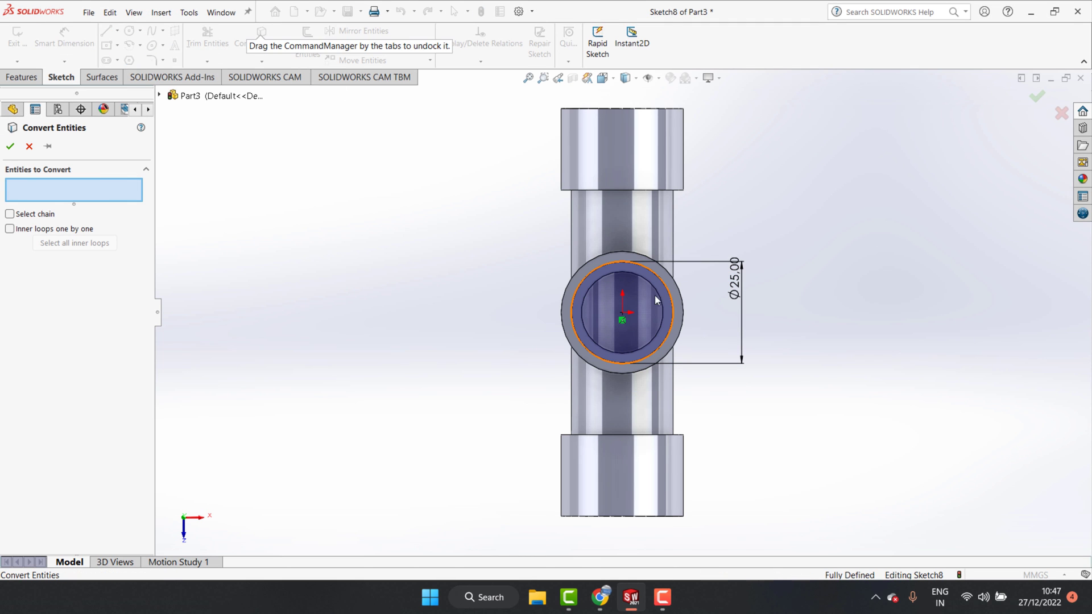
pyautogui.click(651, 285)
pyautogui.click(12, 147)
pyautogui.click(23, 77)
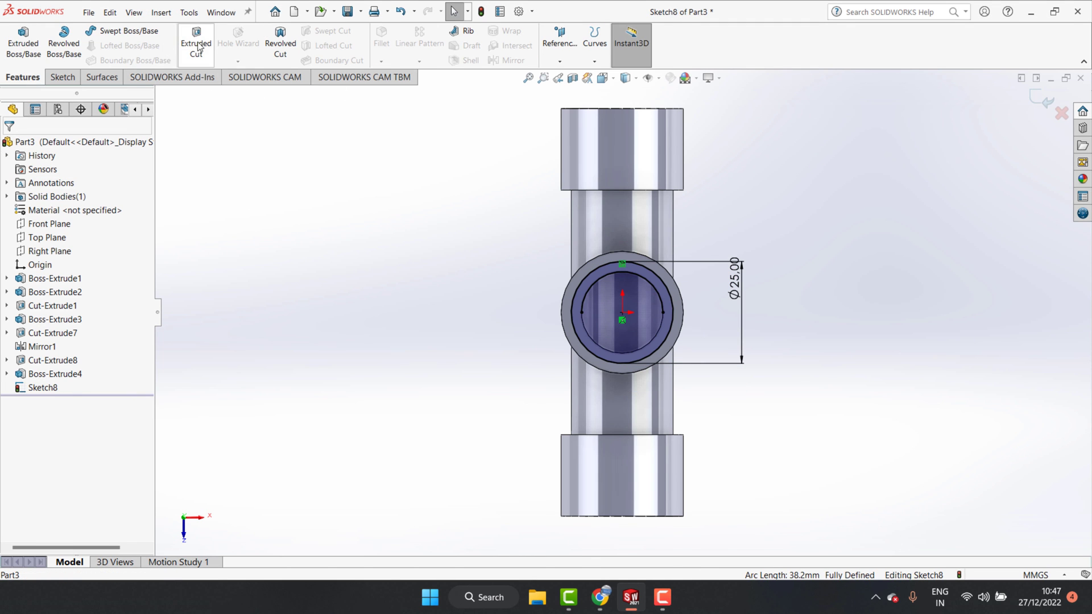
pyautogui.click(196, 42)
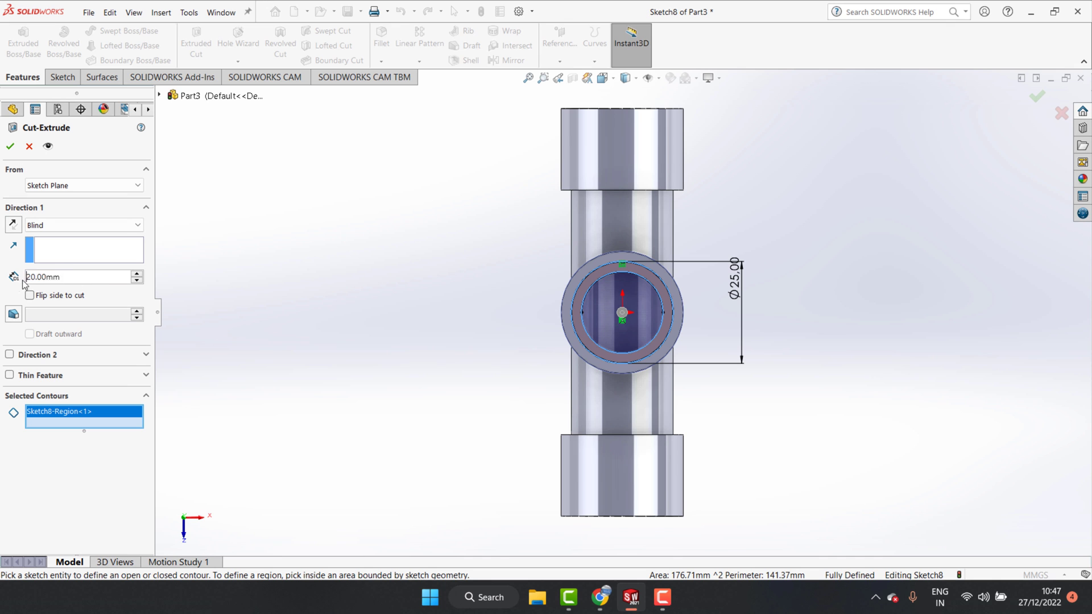
pyautogui.click(10, 146)
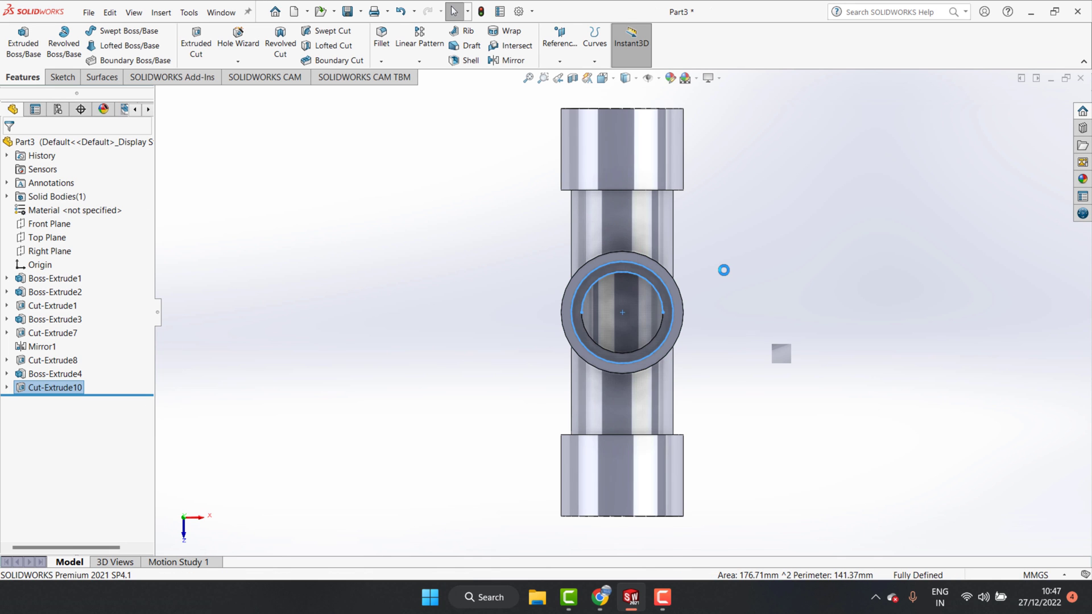
# Orbit the tee, then set an isometric view from the view orientation cube
pyautogui.moveTo(626, 383)
pyautogui.mouseDown(button='middle')
pyautogui.moveTo(570, 165)
pyautogui.moveTo(546, 159)
pyautogui.moveTo(572, 207)
pyautogui.moveTo(675, 114)
pyautogui.mouseUp(button='middle')
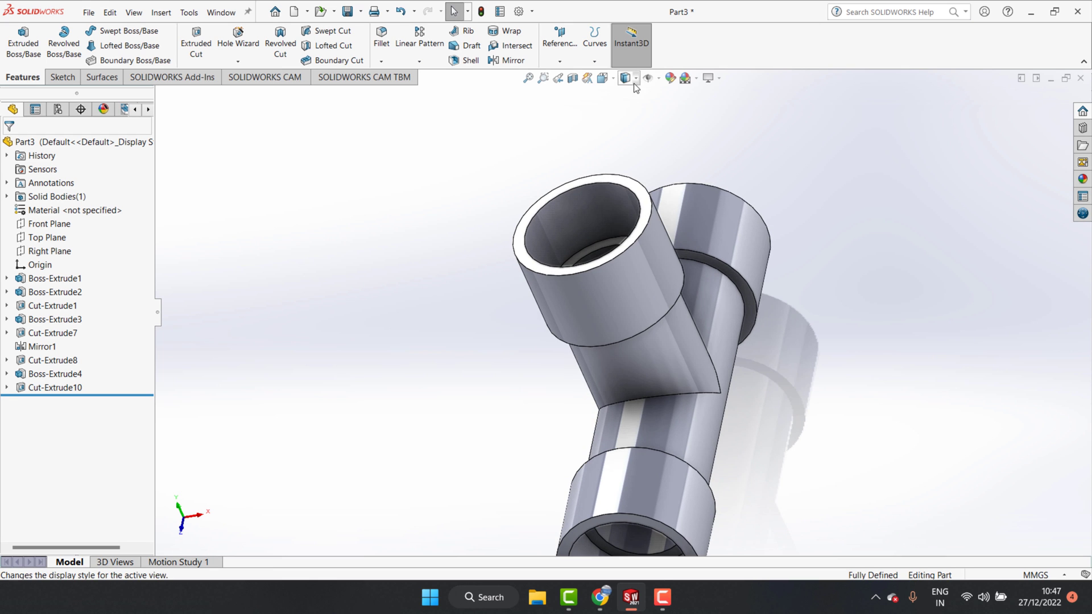
pyautogui.moveTo(652, 237)
pyautogui.mouseDown(button='middle')
pyautogui.moveTo(589, 315)
pyautogui.moveTo(623, 171)
pyautogui.moveTo(694, 161)
pyautogui.moveTo(659, 111)
pyautogui.mouseUp(button='middle')
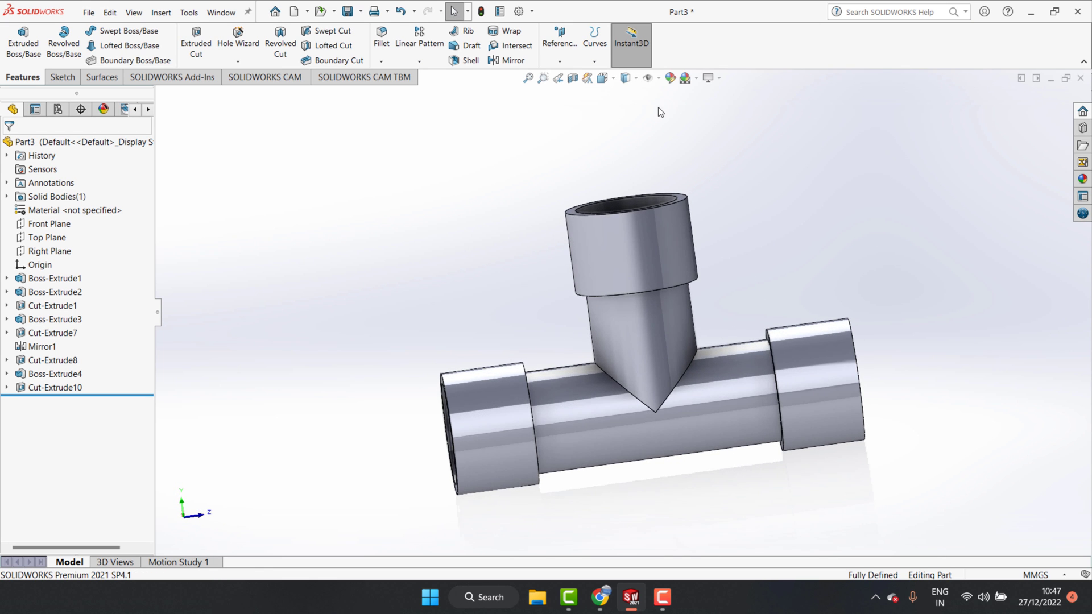
pyautogui.click(602, 77)
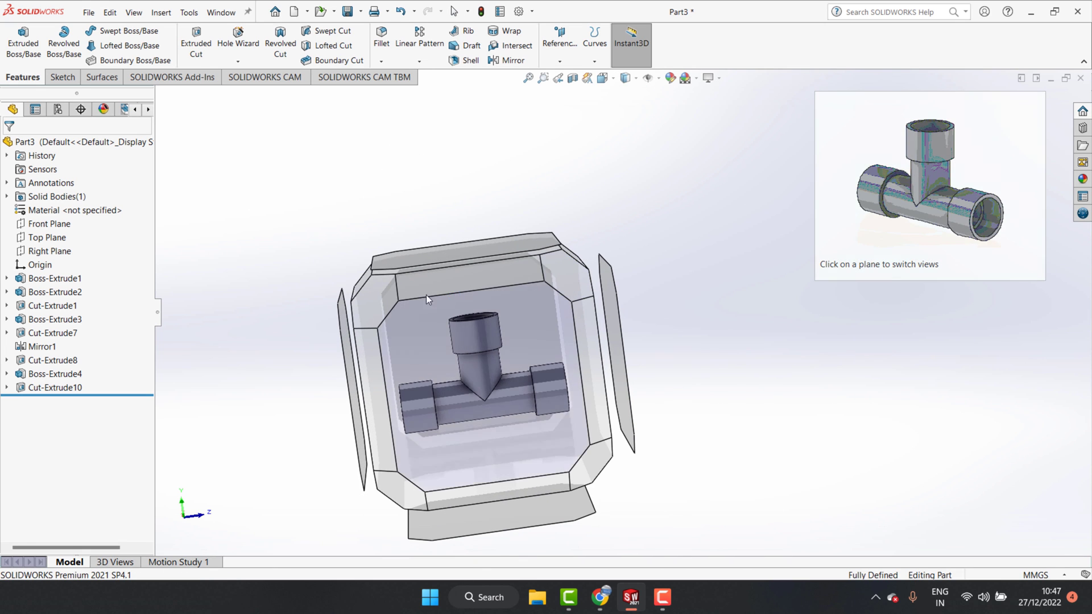
pyautogui.click(372, 291)
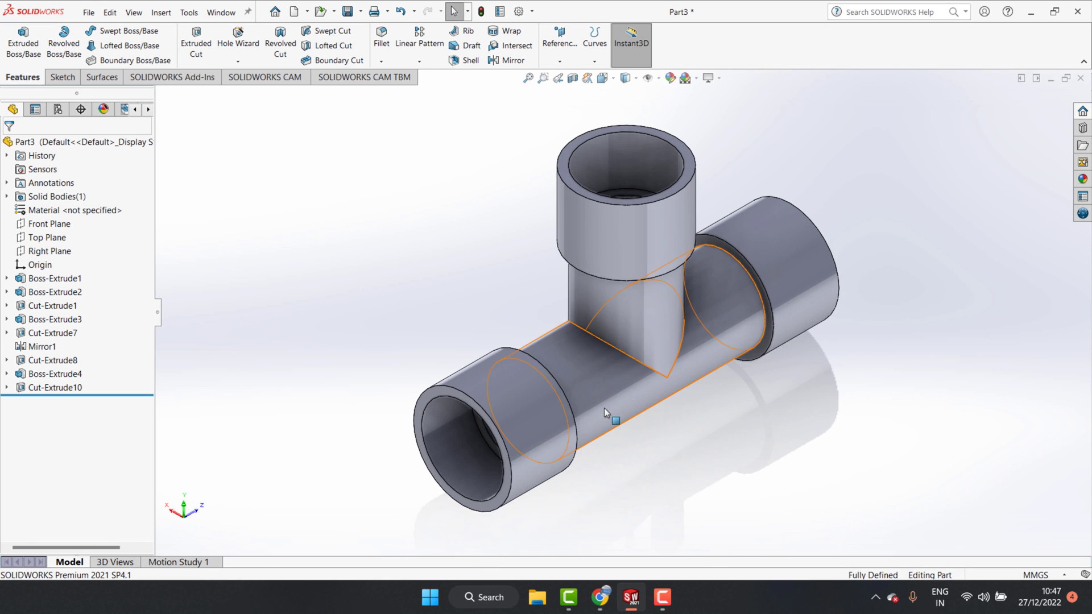